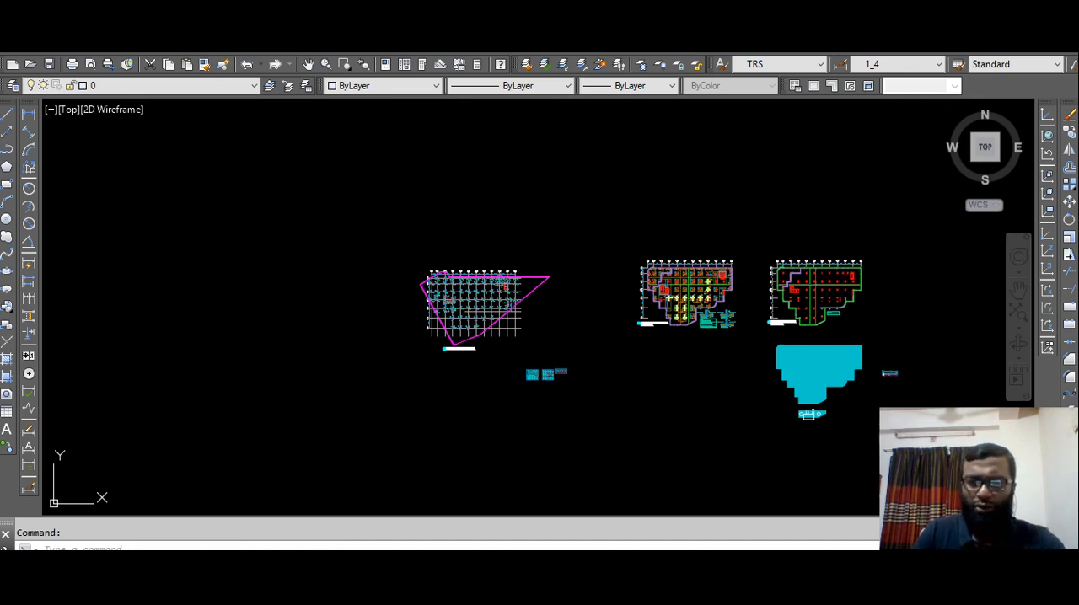
Undo the last erase of the group.
key(ctrl+z)
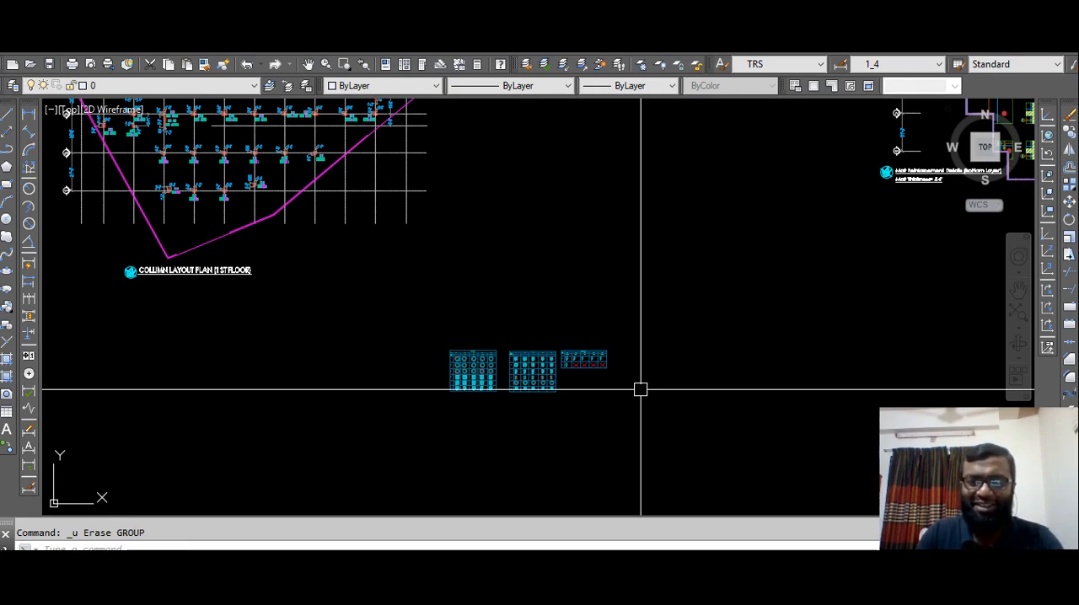
scroll(639, 390, down, 6)
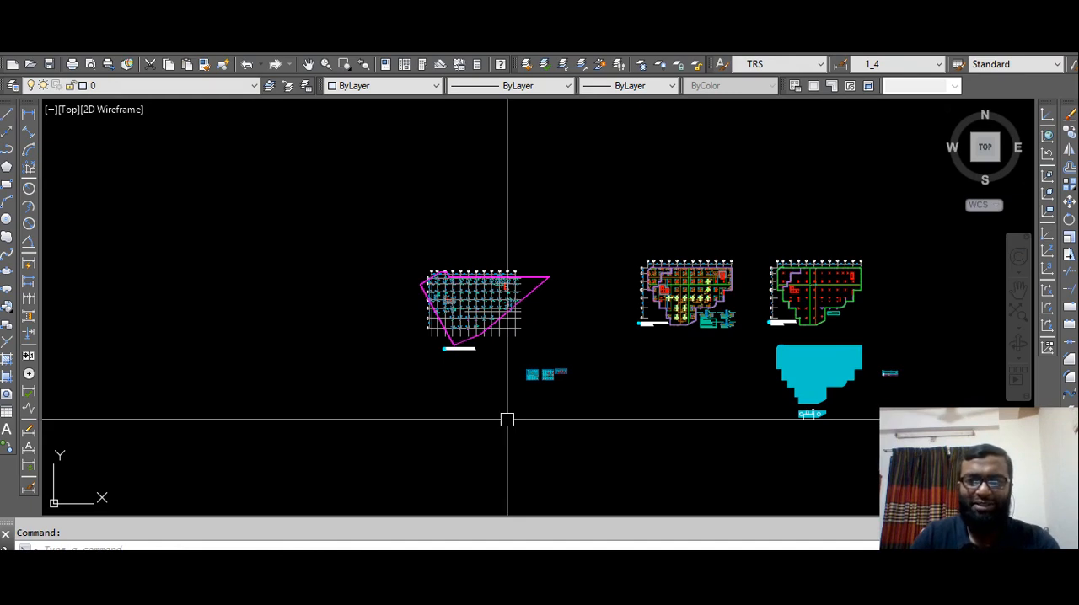
Examine the 1st floor column layout plan, including its title, column labels and sizes.
scroll(443, 334, up, 2)
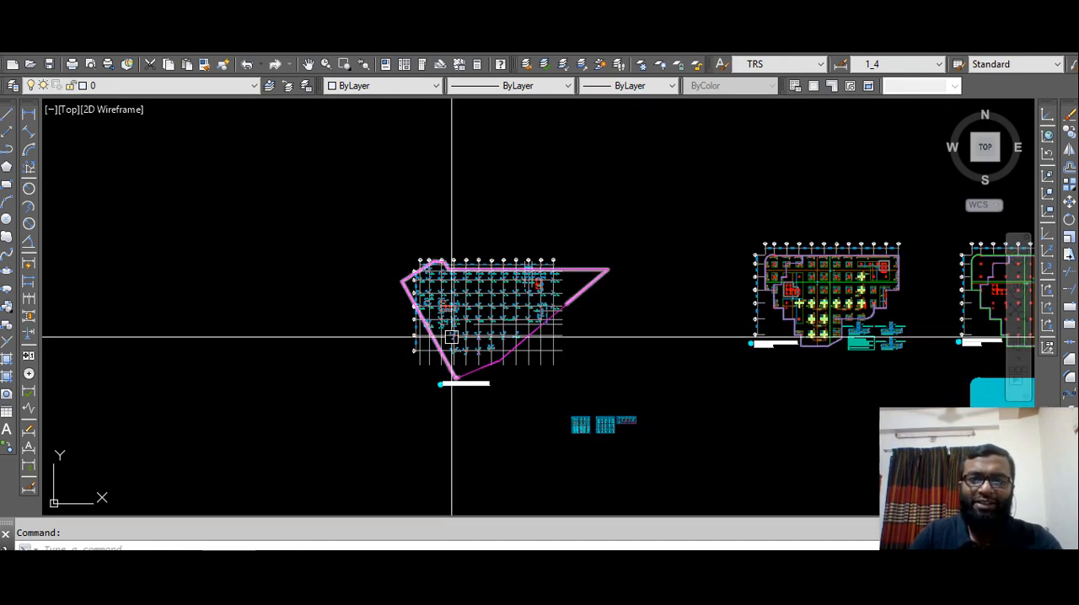
scroll(433, 308, up, 3)
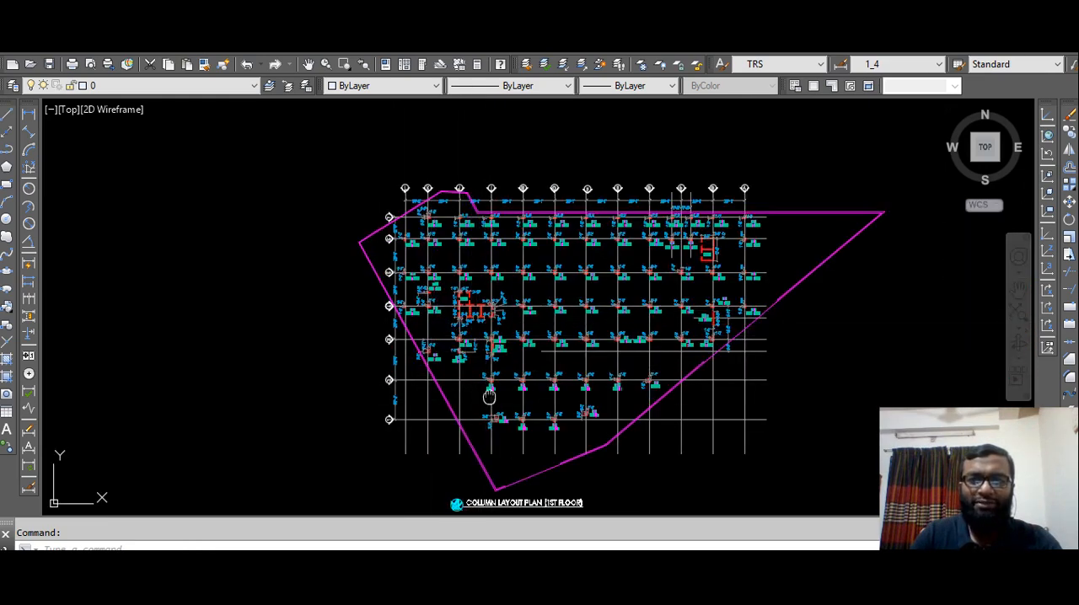
middle_drag(485, 401, 475, 318)
scroll(474, 424, up, 4)
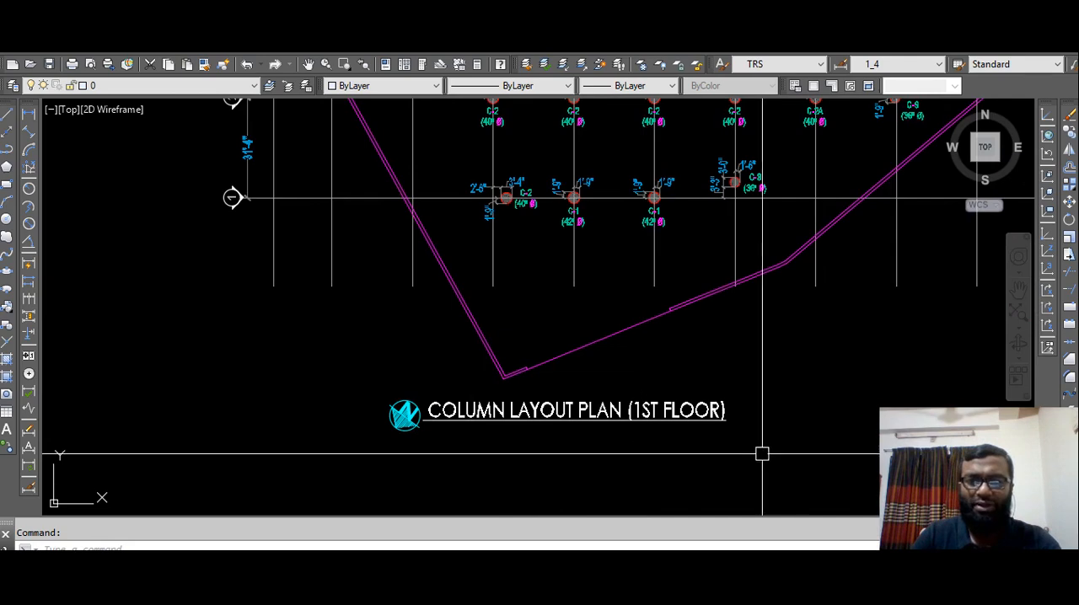
scroll(541, 362, down, 4)
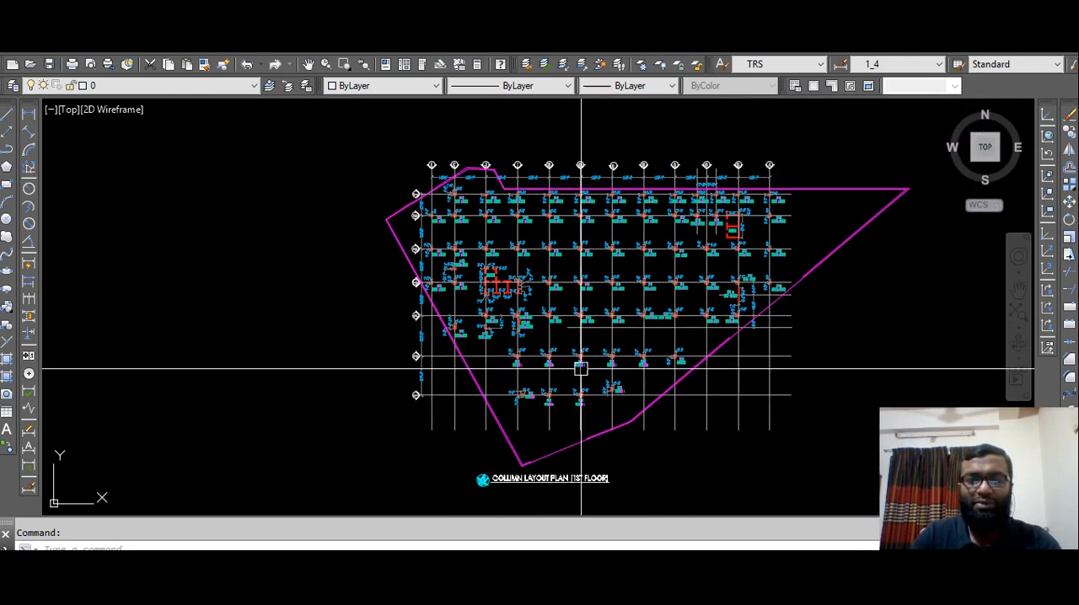
mouse_move(588, 367)
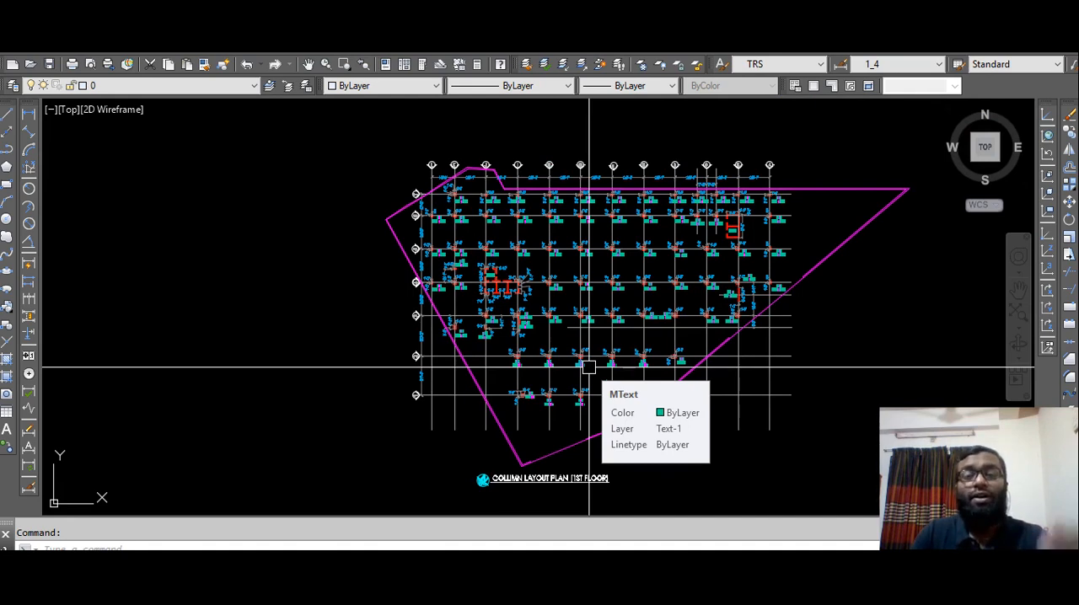
scroll(575, 374, up, 2)
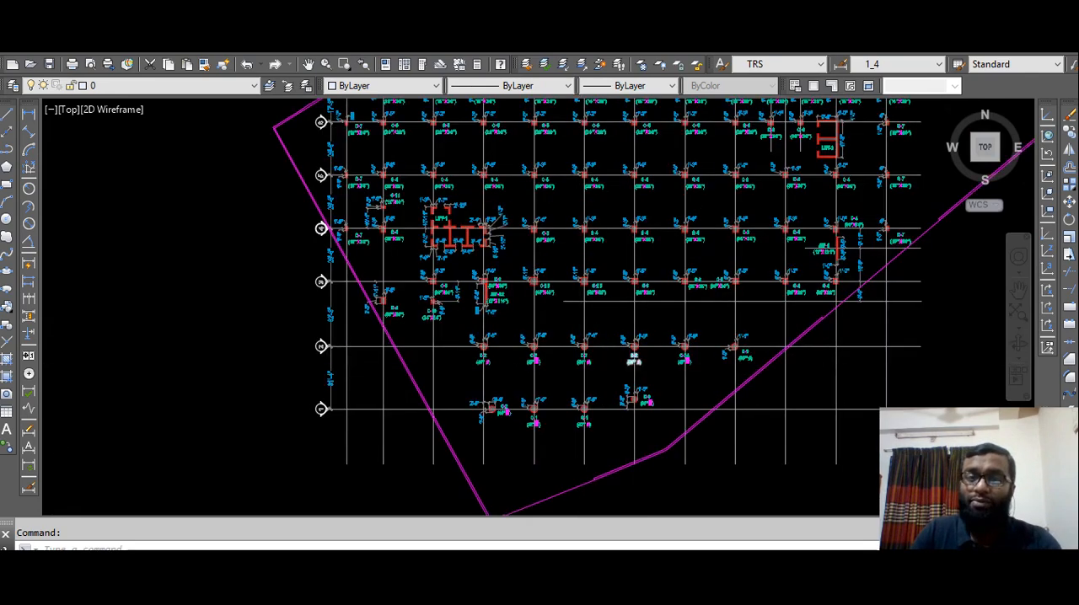
scroll(637, 365, up, 4)
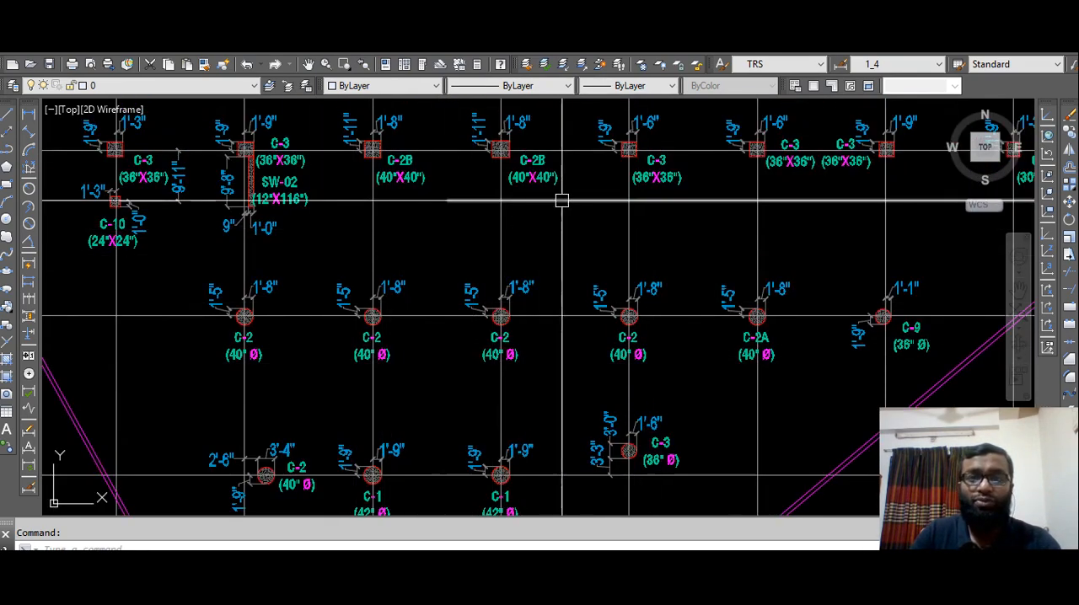
scroll(667, 234, down, 2)
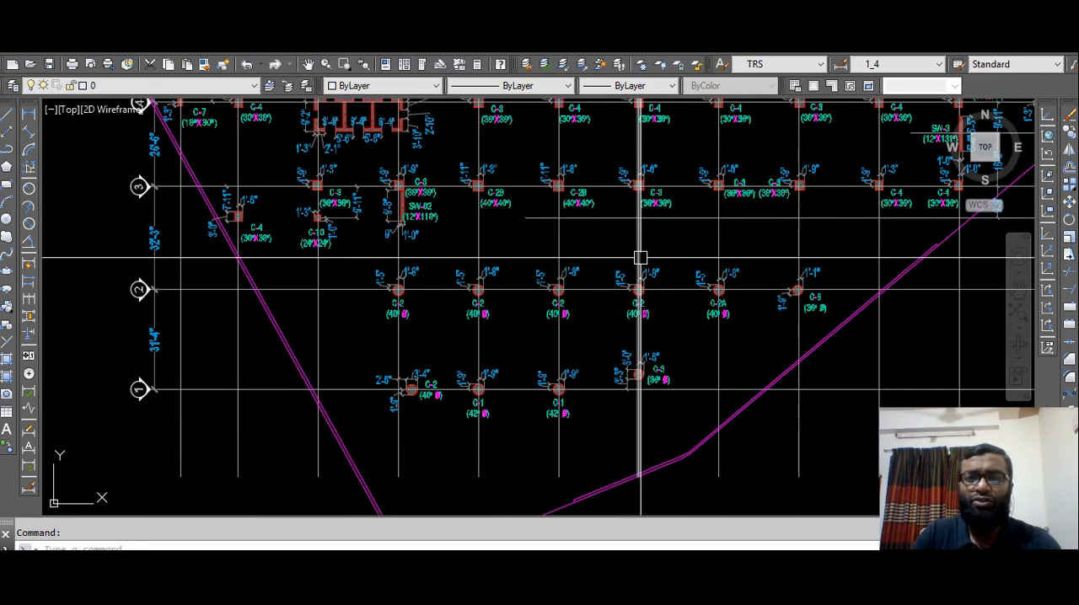
scroll(472, 258, down, 2)
scroll(492, 268, down, 2)
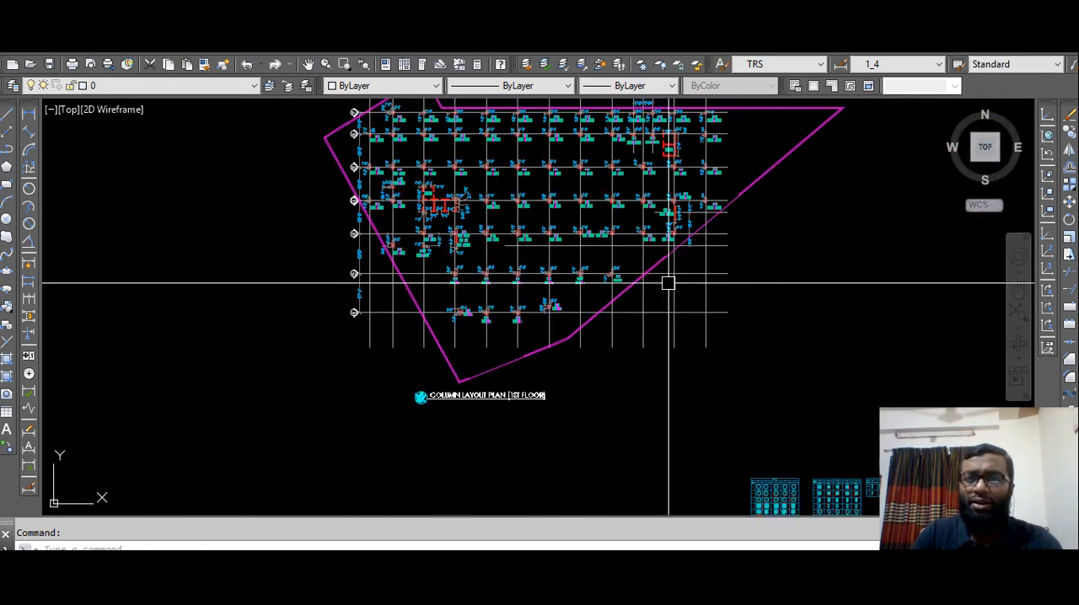
middle_drag(653, 282, 535, 299)
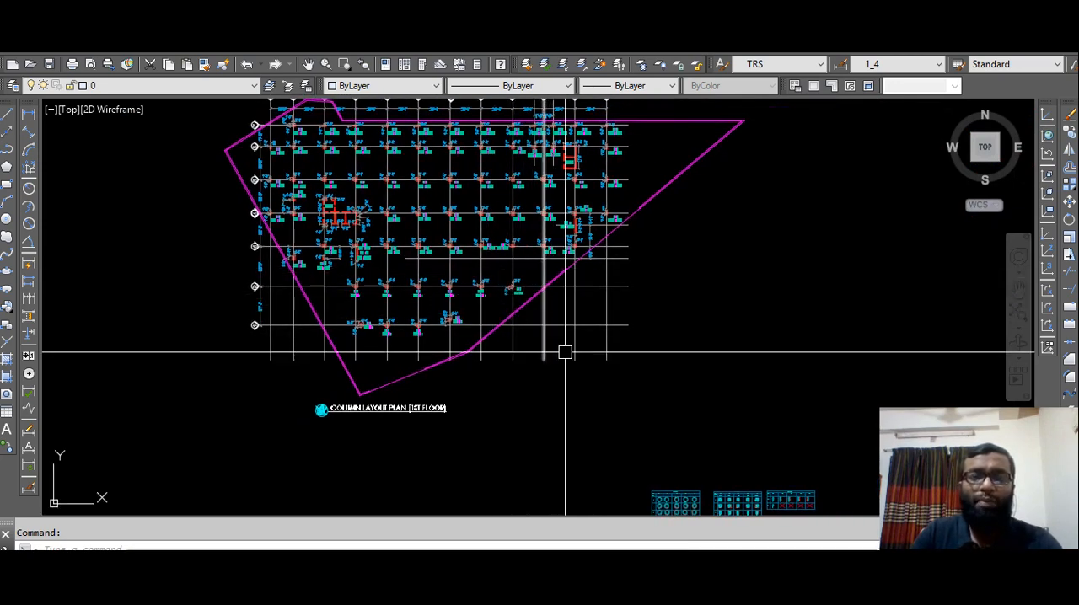
middle_drag(581, 393, 561, 280)
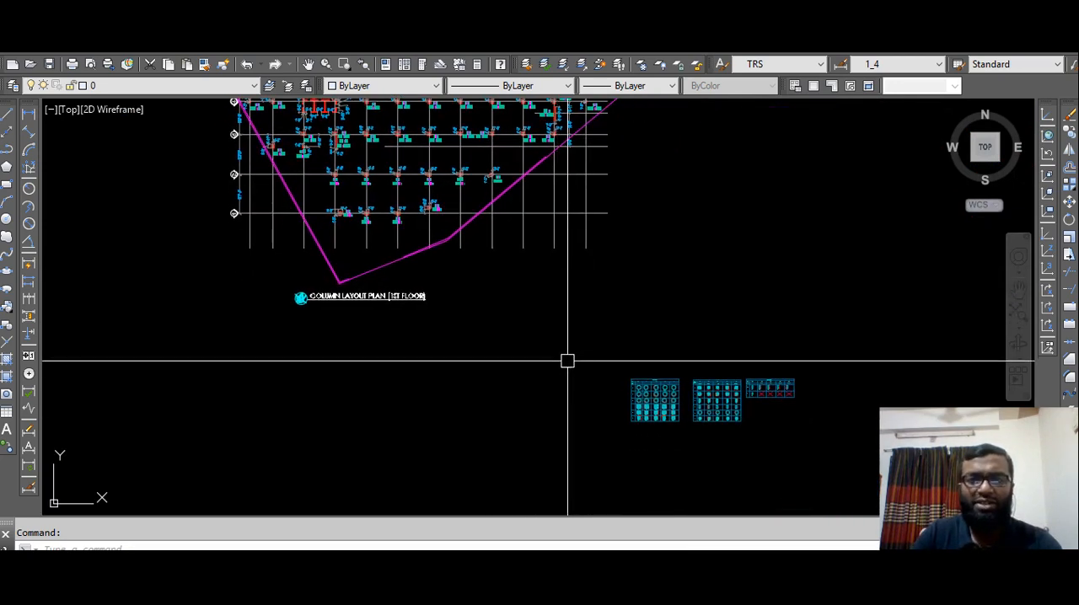
Examine the first column schedule table, going through the rows from C-1 to C-4.
scroll(640, 433, up, 4)
scroll(635, 386, up, 2)
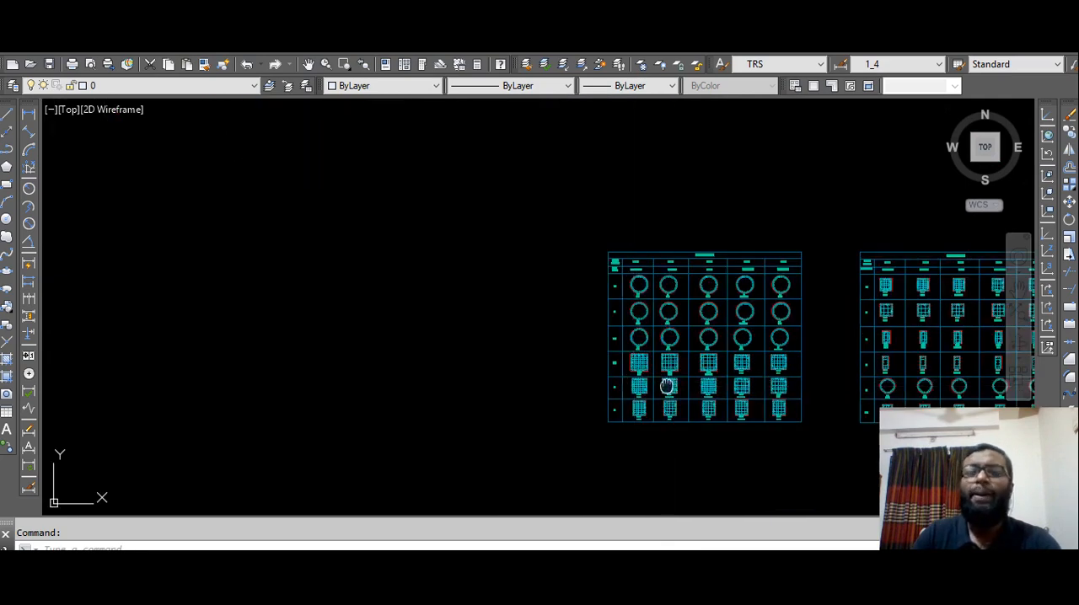
middle_drag(659, 381, 515, 357)
scroll(465, 294, up, 4)
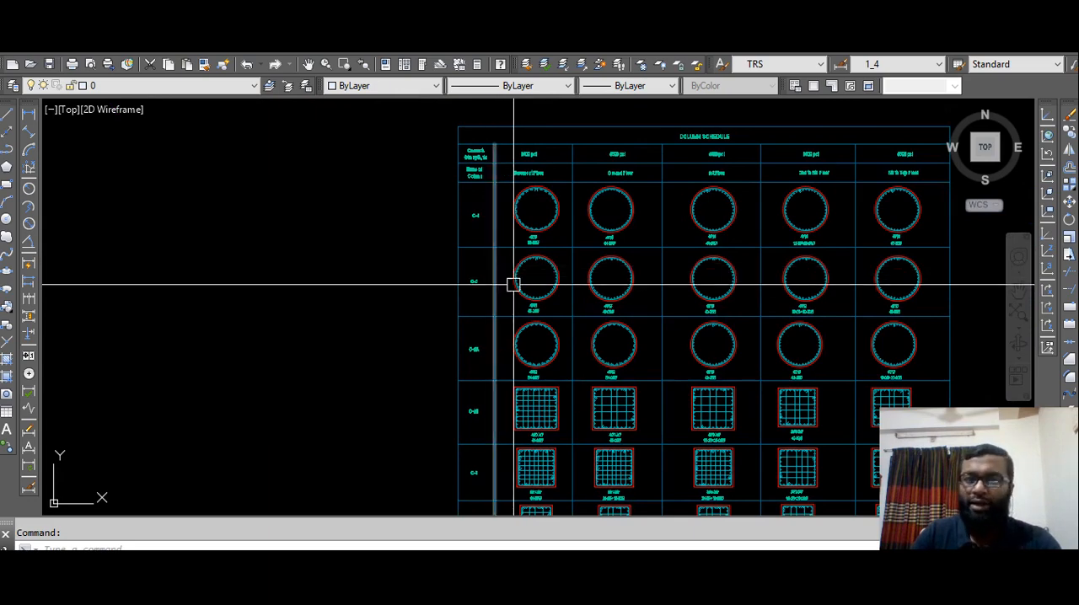
scroll(488, 221, up, 4)
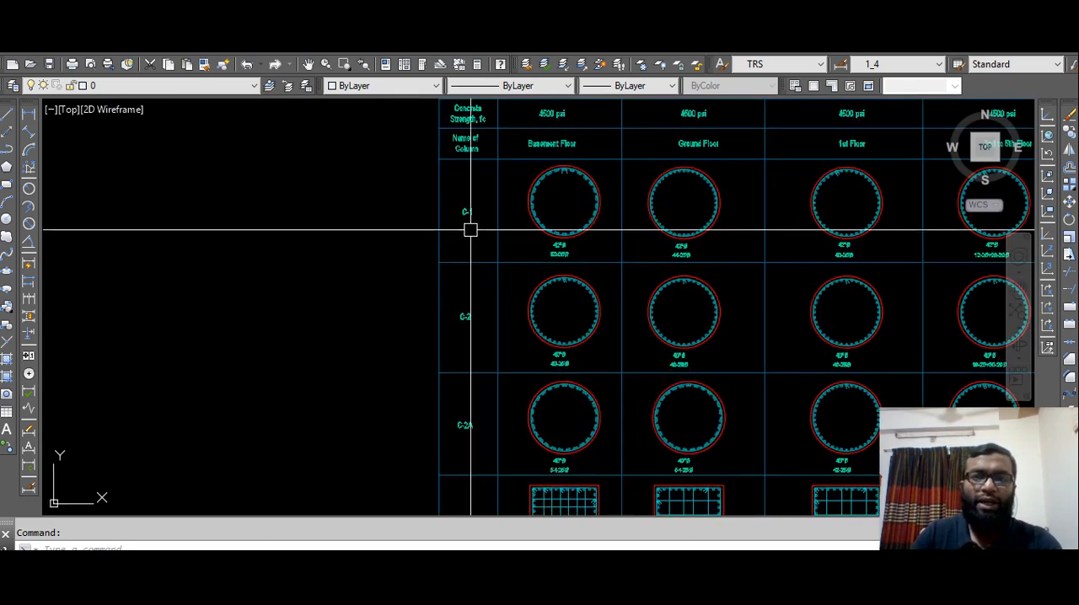
middle_drag(483, 355, 472, 178)
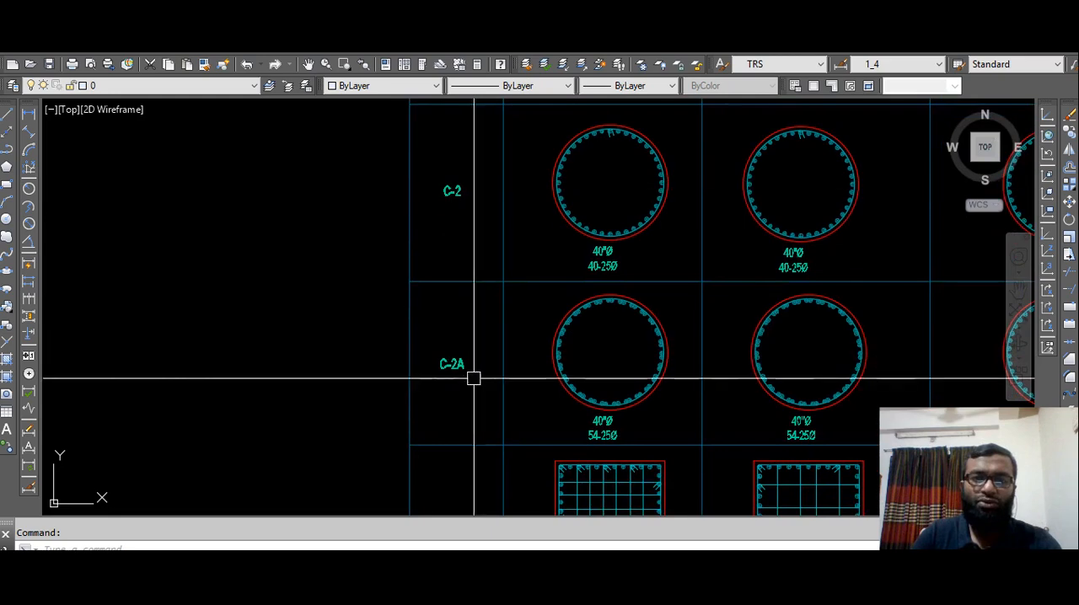
middle_drag(472, 378, 470, 185)
middle_drag(462, 367, 465, 244)
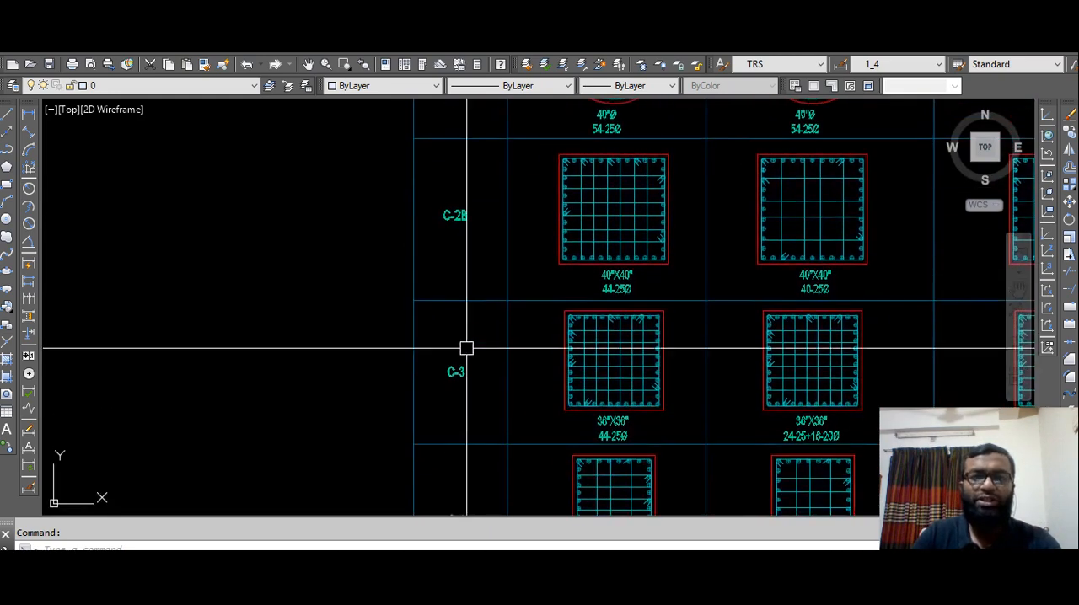
middle_drag(465, 346, 470, 226)
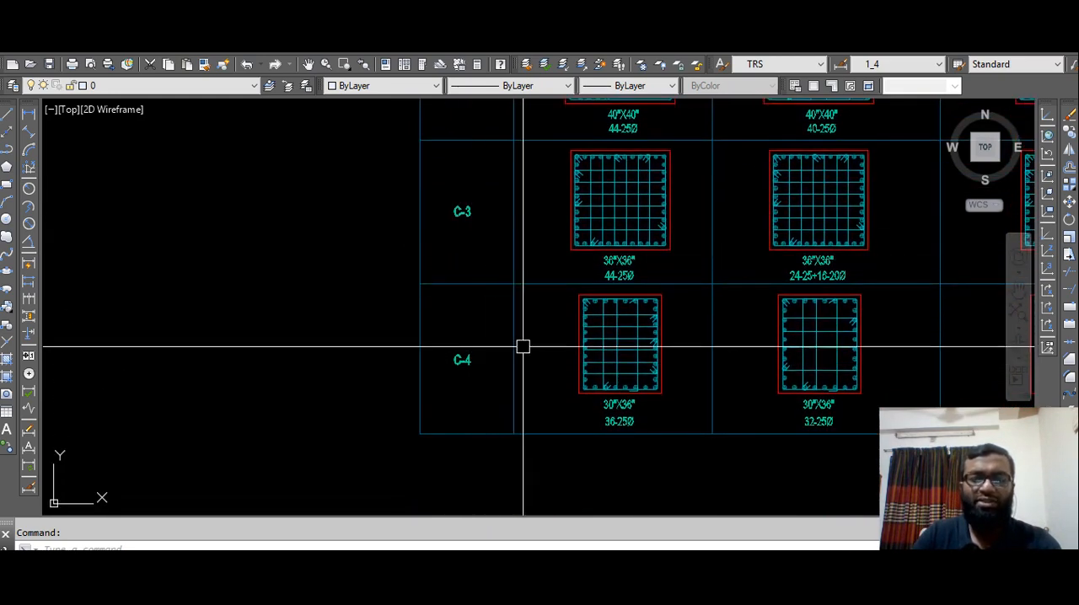
middle_drag(655, 305, 455, 332)
Examine the second column schedule table and compare the overall set of schedules.
scroll(454, 332, down, 3)
middle_drag(705, 301, 298, 414)
mouse_move(576, 309)
middle_down()
mouse_move(437, 407)
mouse_move(511, 262)
middle_up()
scroll(475, 262, up, 5)
scroll(508, 299, down, 3)
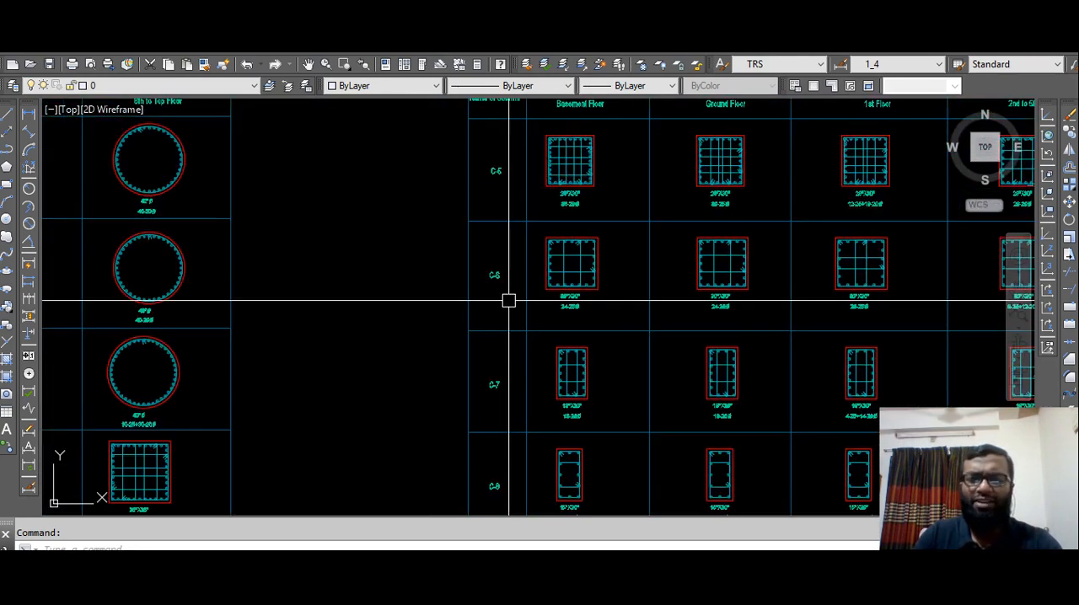
scroll(409, 354, down, 2)
middle_drag(409, 354, 515, 338)
scroll(515, 337, down, 4)
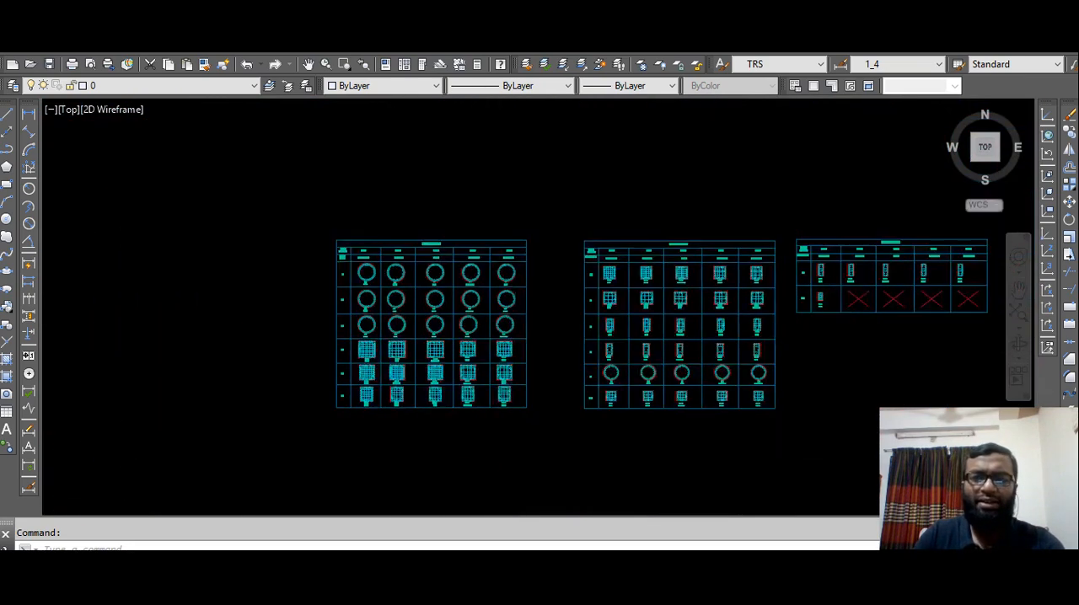
Return to the column layout plan, start the Find command and enter C-1 as the text to find.
middle_drag(475, 193, 540, 346)
scroll(540, 347, down, 3)
middle_drag(460, 265, 545, 361)
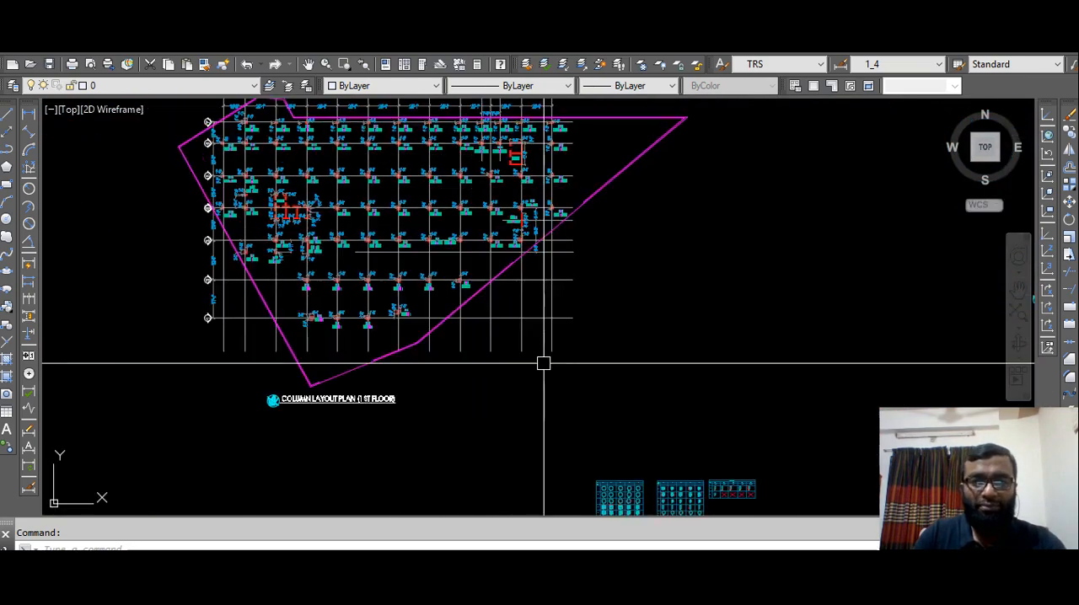
middle_drag(429, 251, 449, 331)
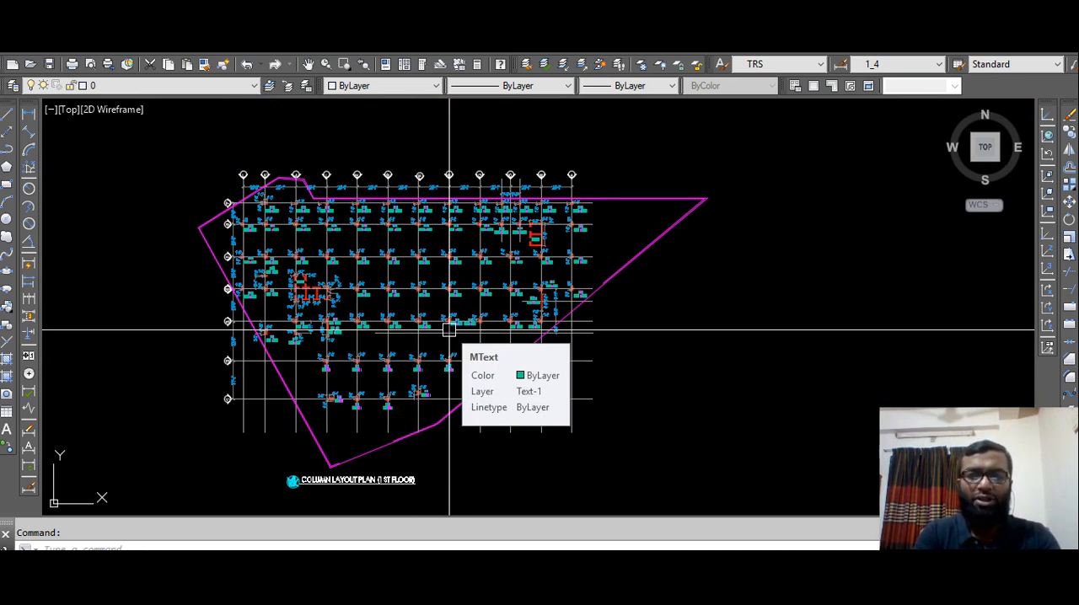
text(find)
key(Return)
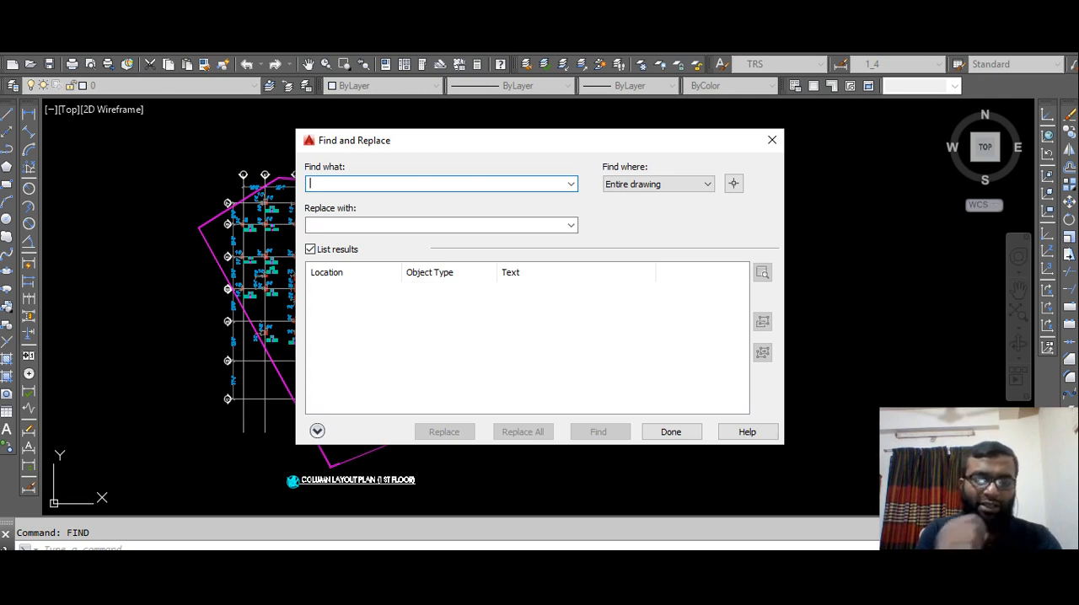
text(C)
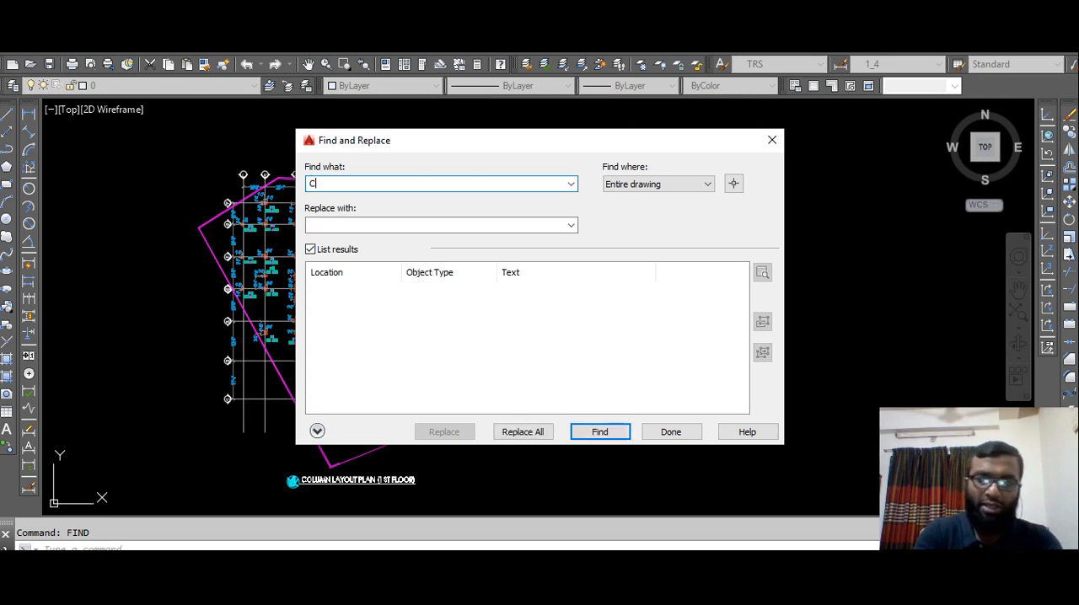
text(-1)
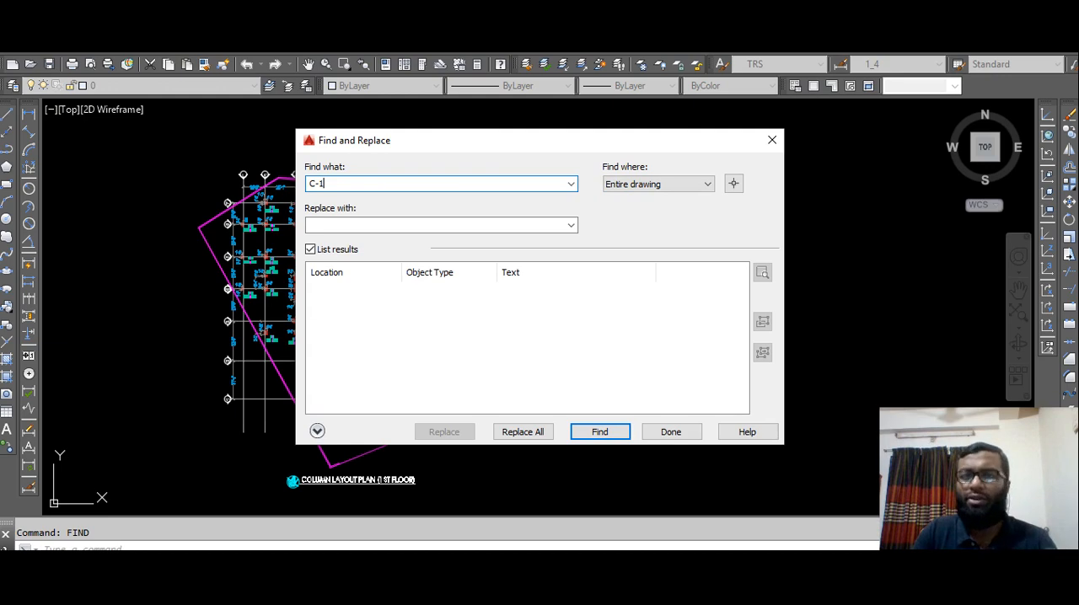
Limit the search to selected objects and select the whole 1st floor column layout plan.
click(666, 184)
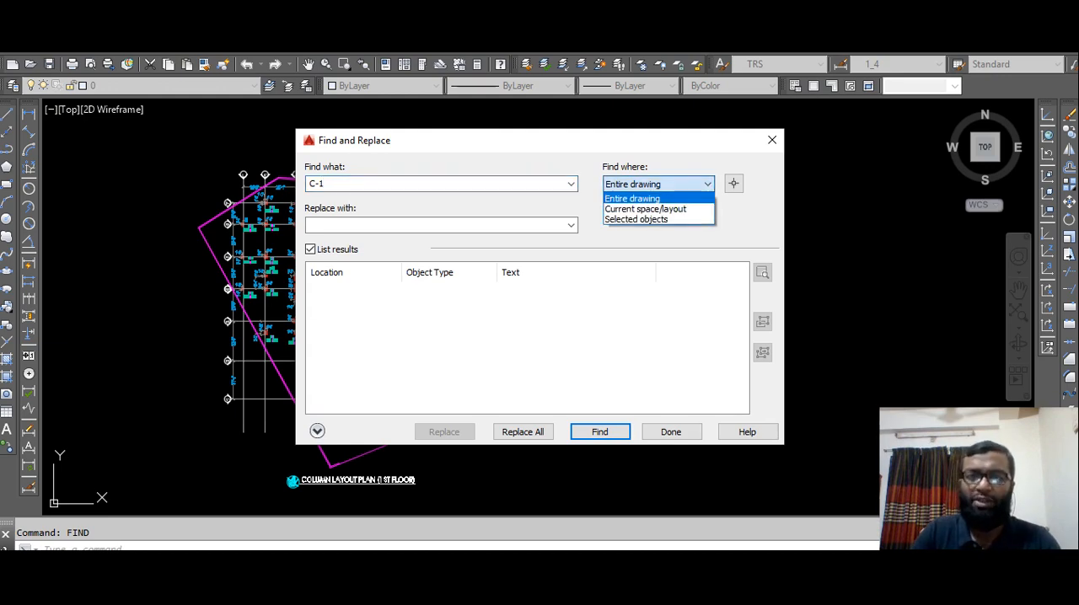
click(636, 219)
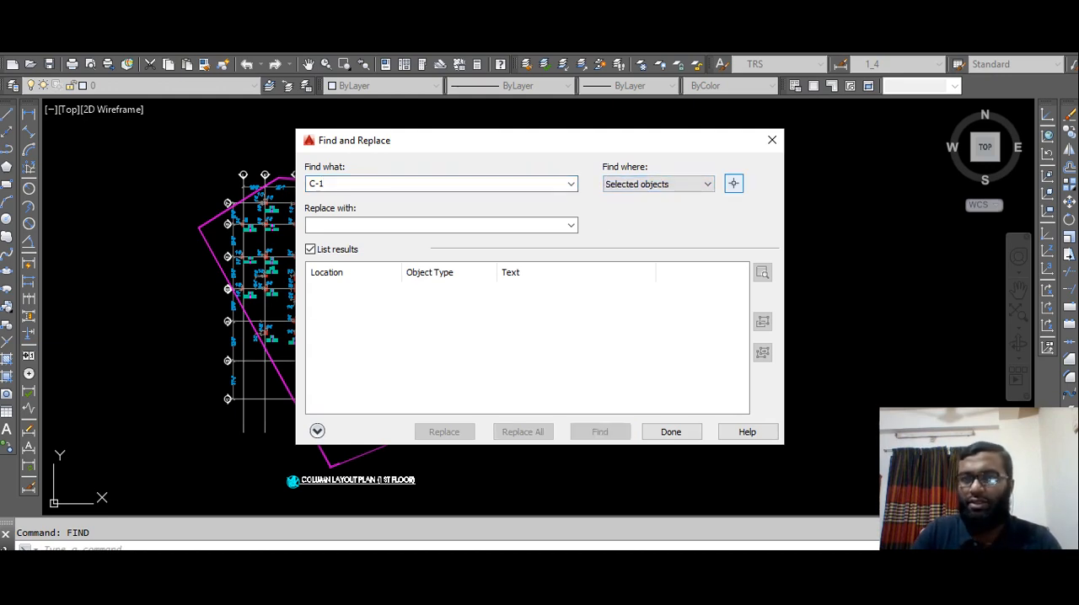
click(734, 183)
click(740, 150)
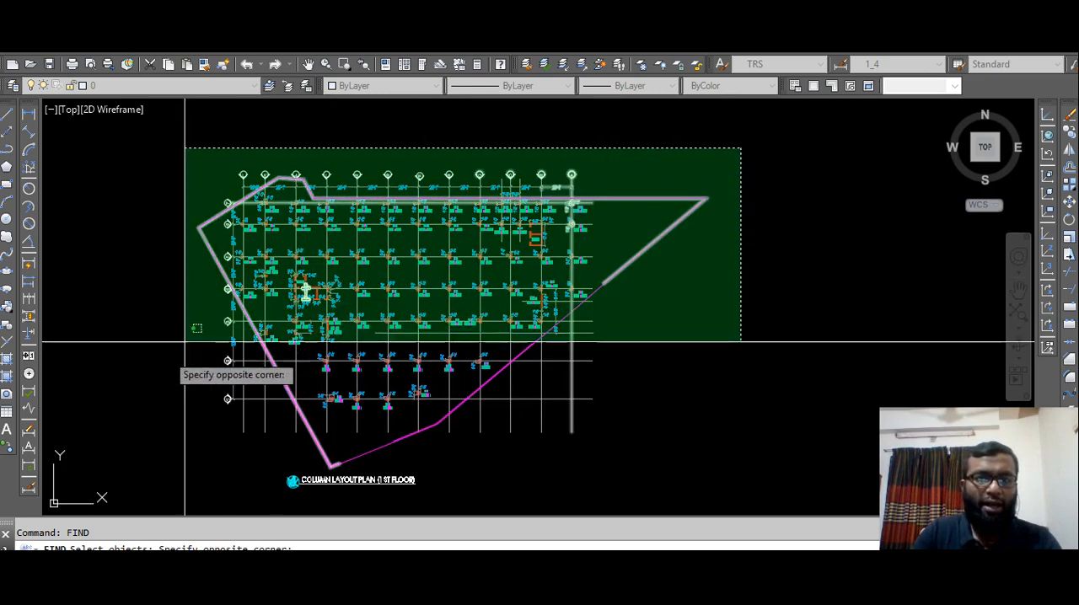
click(147, 443)
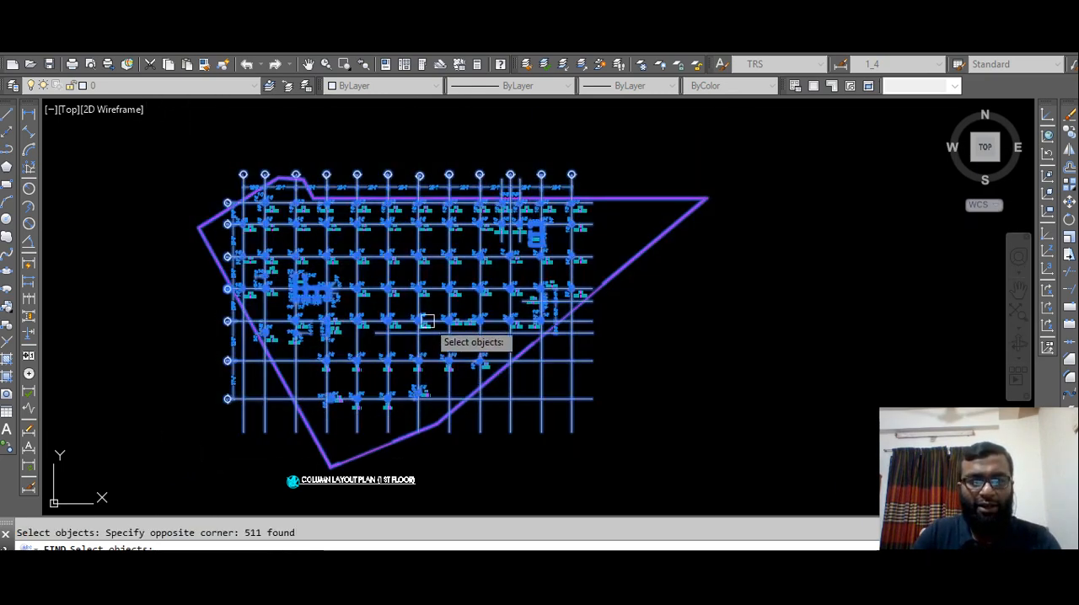
key(Return)
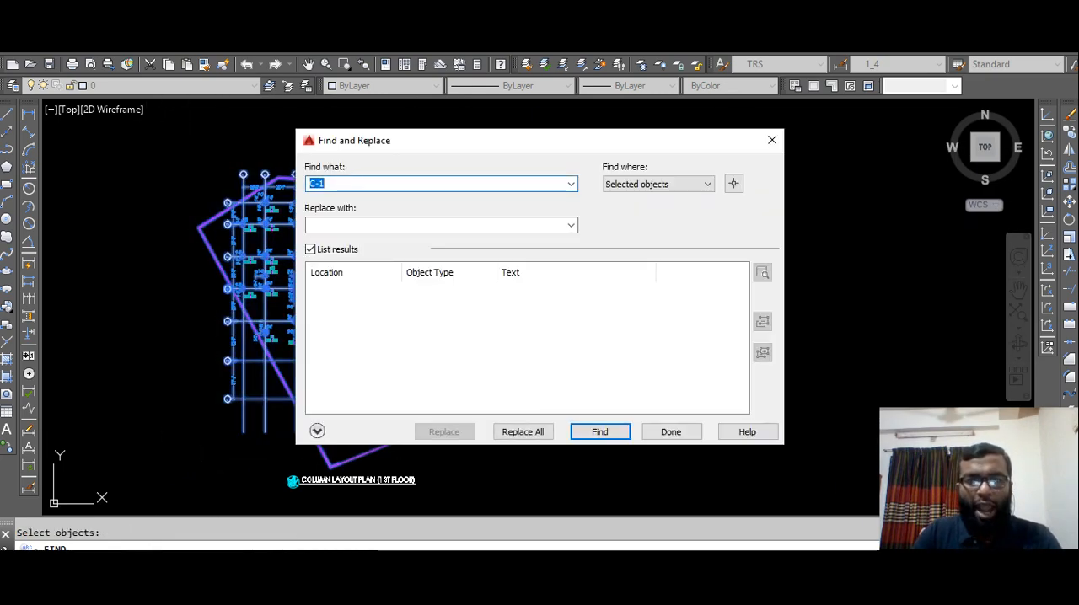
Search the selected plan for C-1, dismiss the search summary and zoom to the first listed match.
click(600, 432)
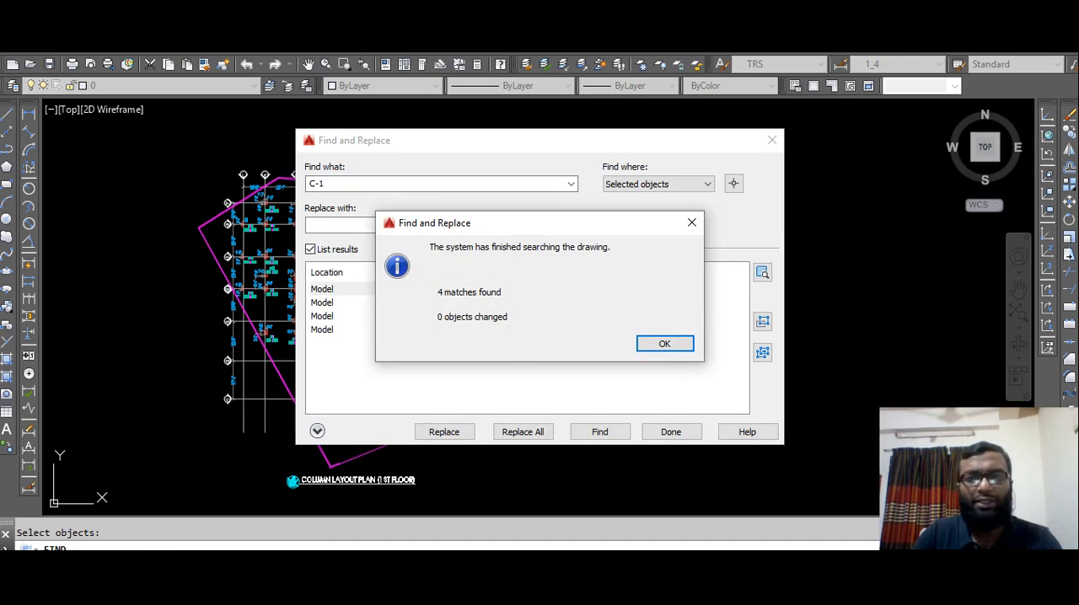
click(691, 222)
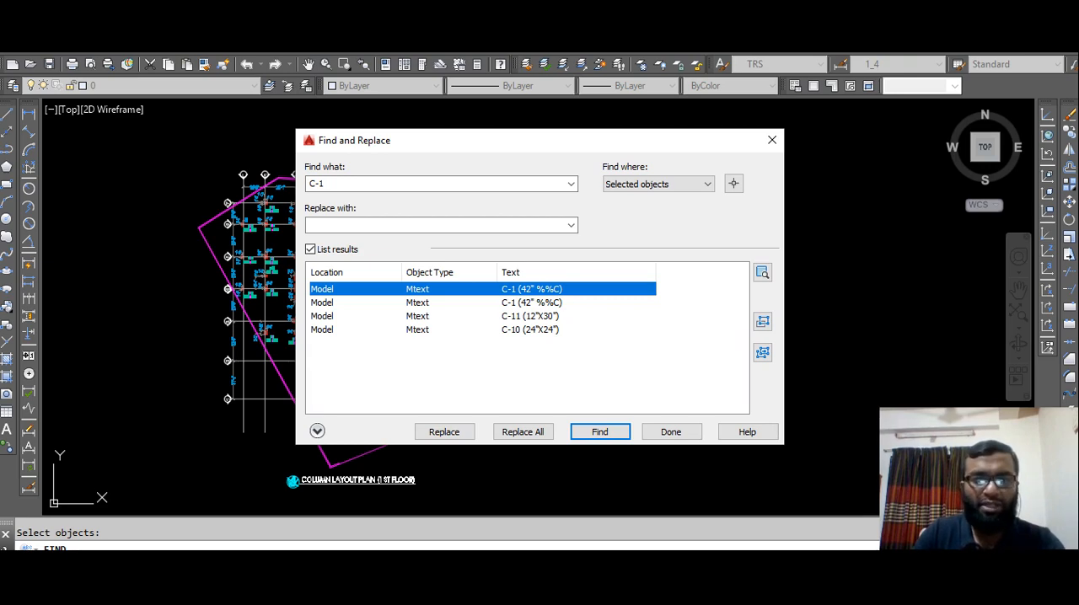
mouse_move(518, 151)
mouse_down()
mouse_move(520, 228)
mouse_move(847, 179)
mouse_move(805, 189)
mouse_move(462, 155)
mouse_up()
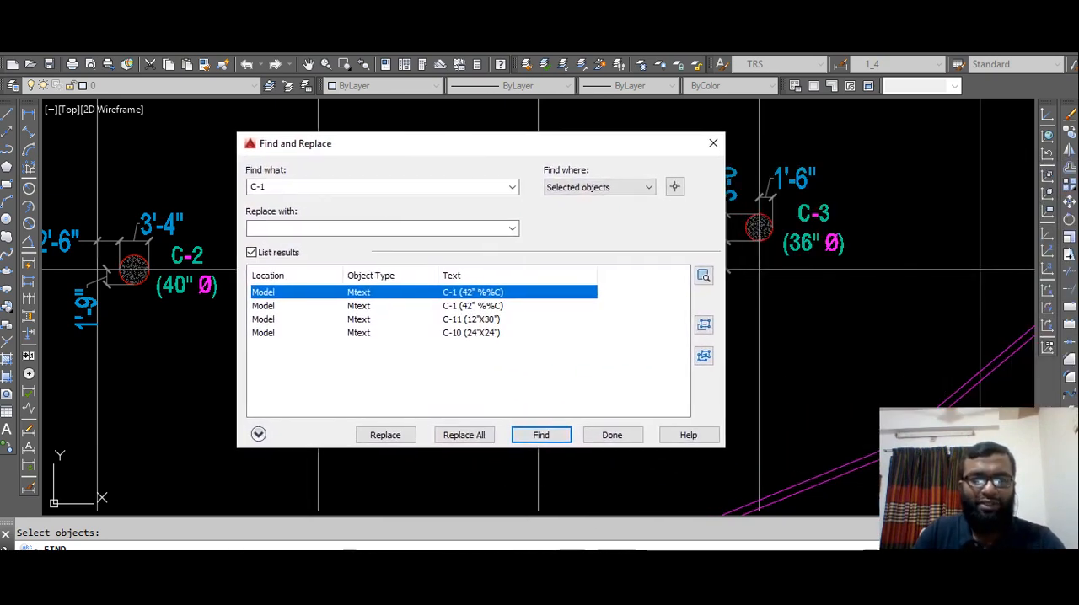
Search the selected column layout plan for C-3 and dismiss the search summary.
mouse_move(267, 187)
mouse_down()
mouse_move(249, 187)
mouse_move(260, 187)
mouse_up()
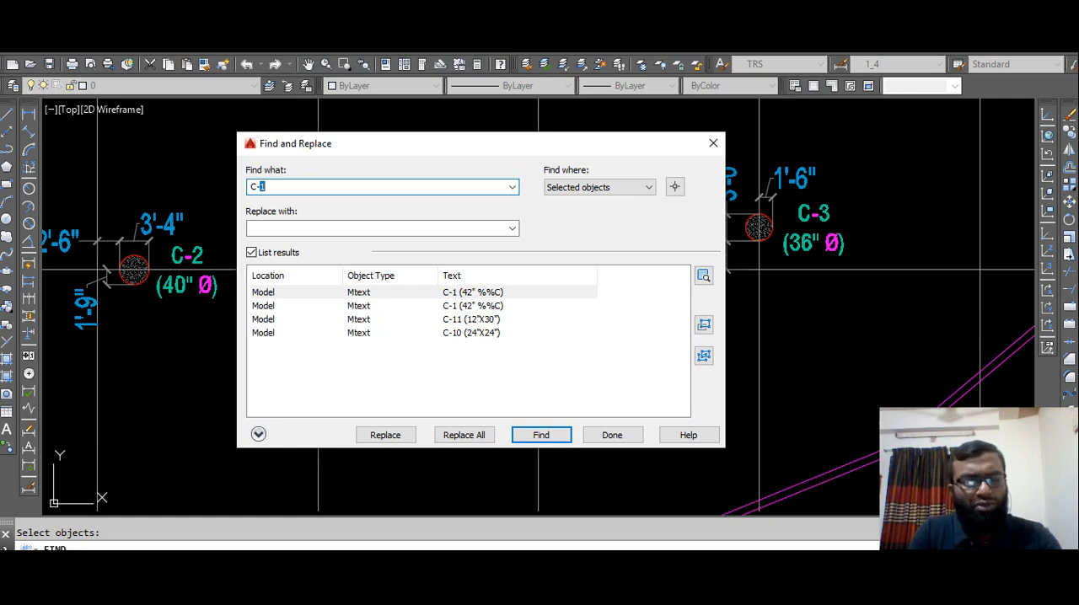
text(3)
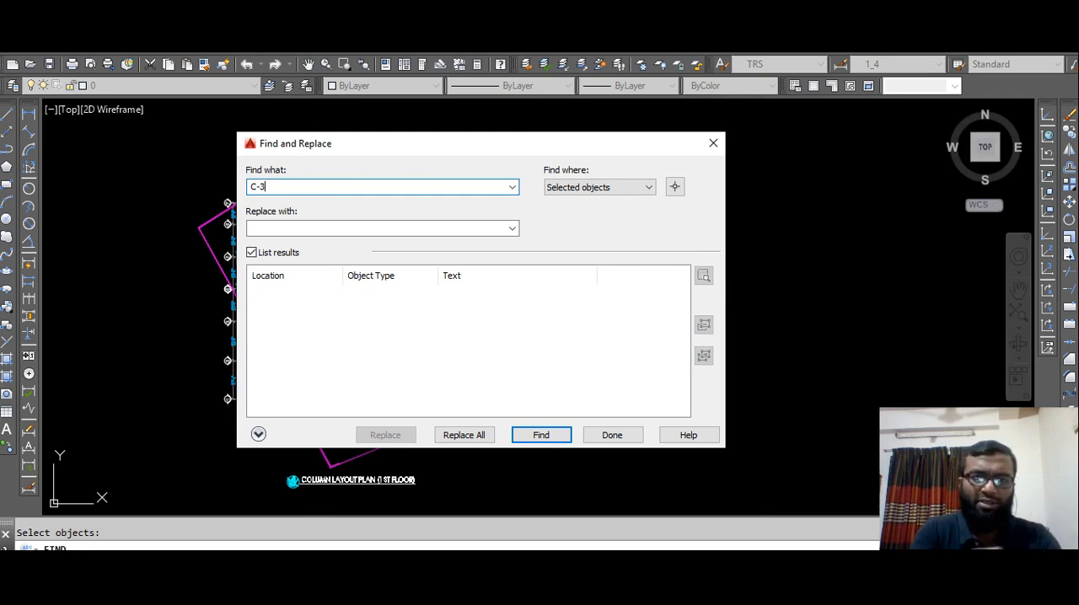
key(Return)
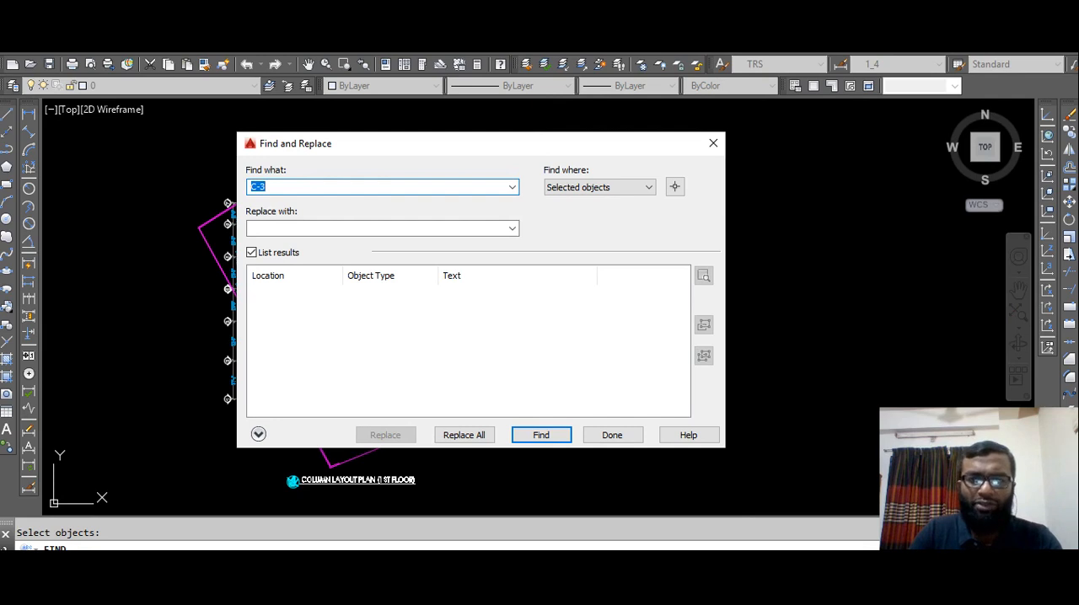
key(Return)
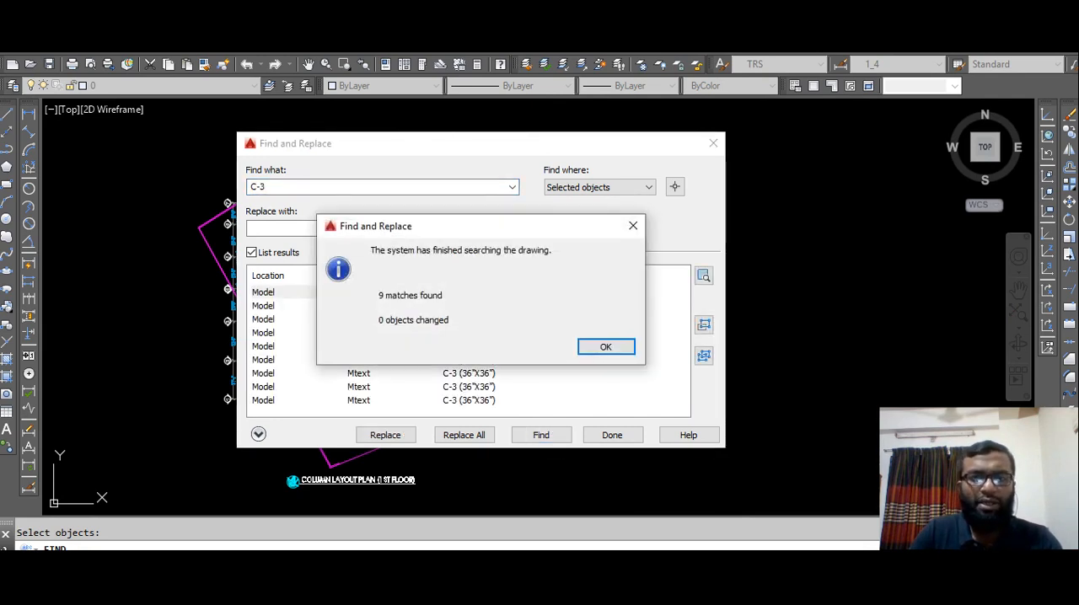
click(633, 226)
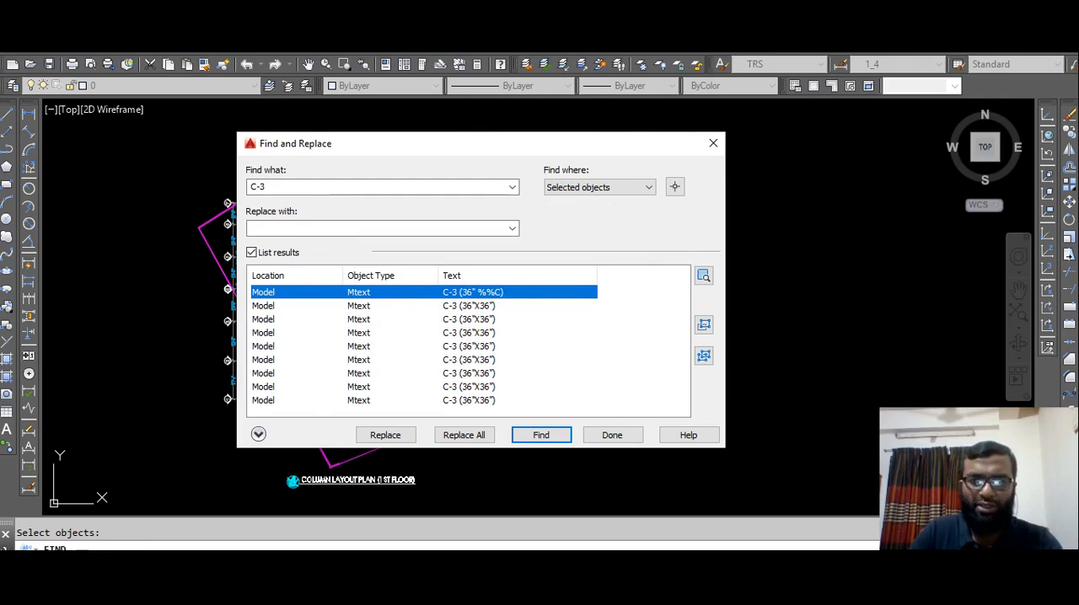
Zoom to the sixth listed C-3 match, then close Find and Replace and clear the selection.
double_click(469, 360)
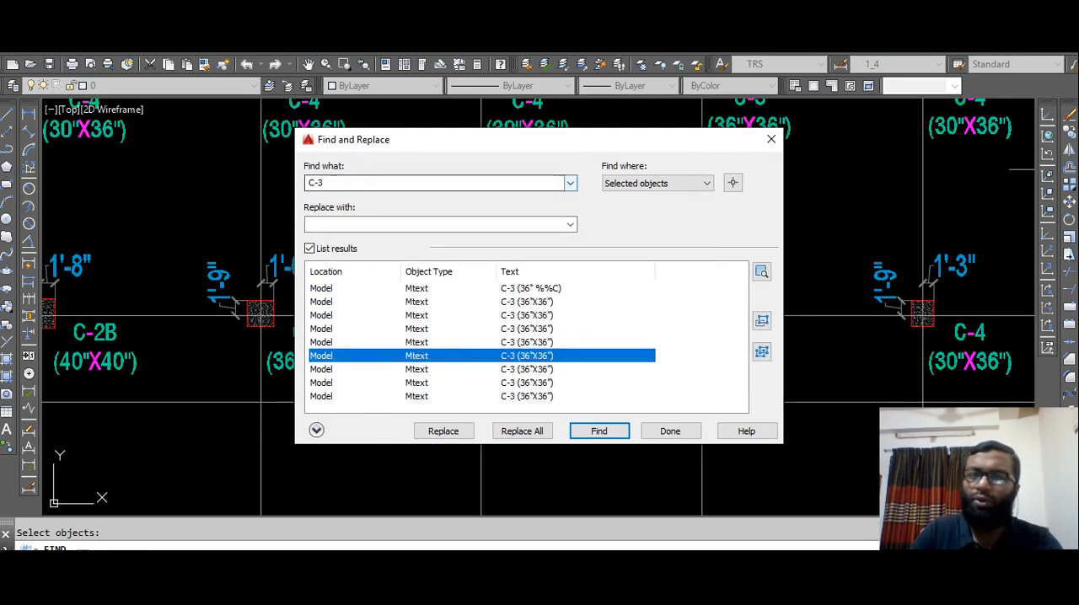
drag(605, 144, 555, 143)
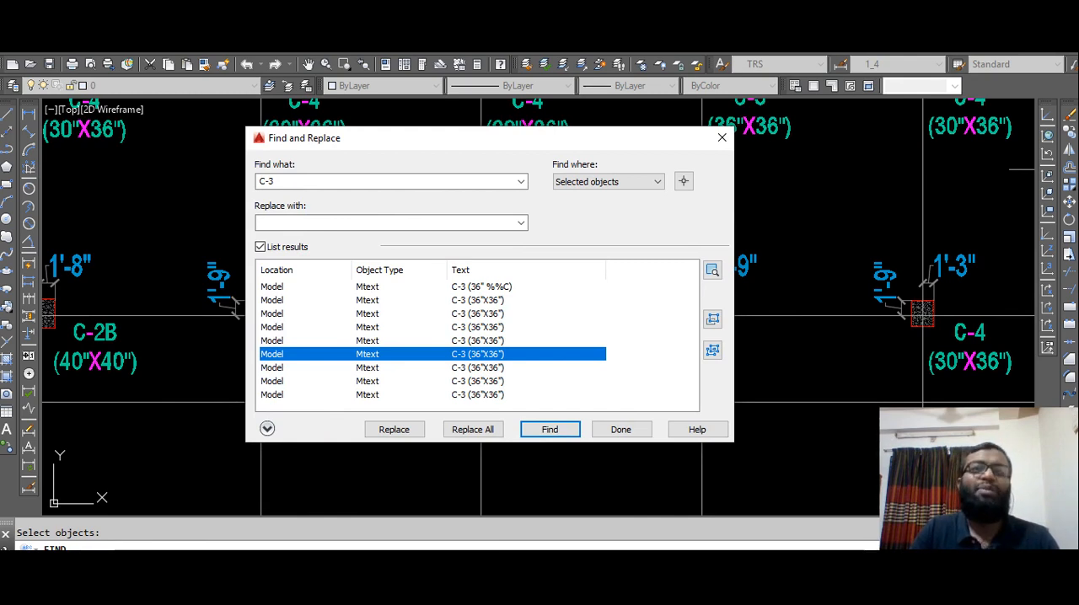
click(722, 137)
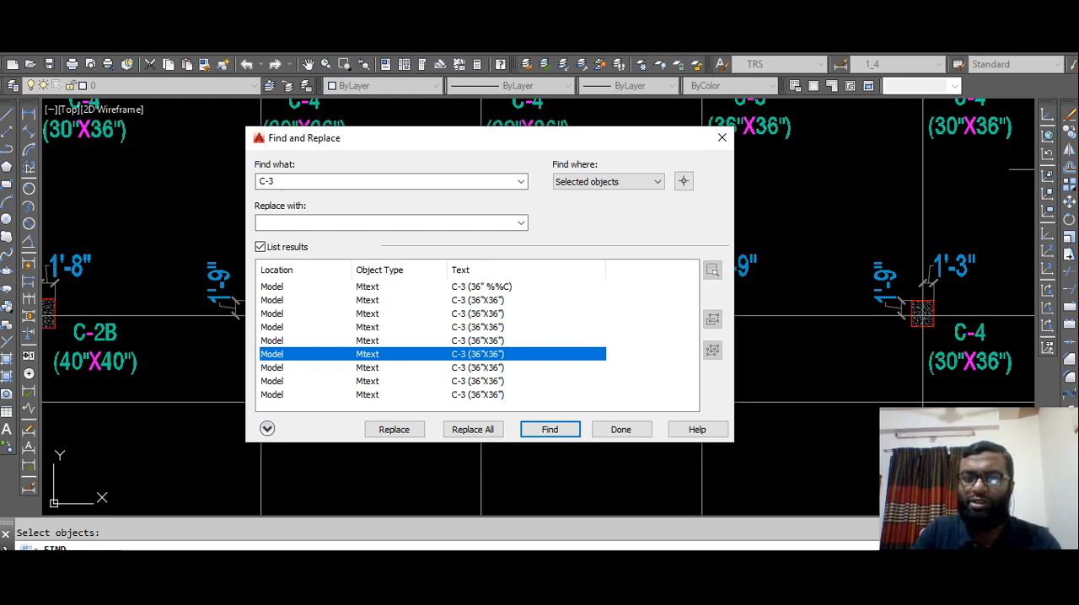
key(Escape)
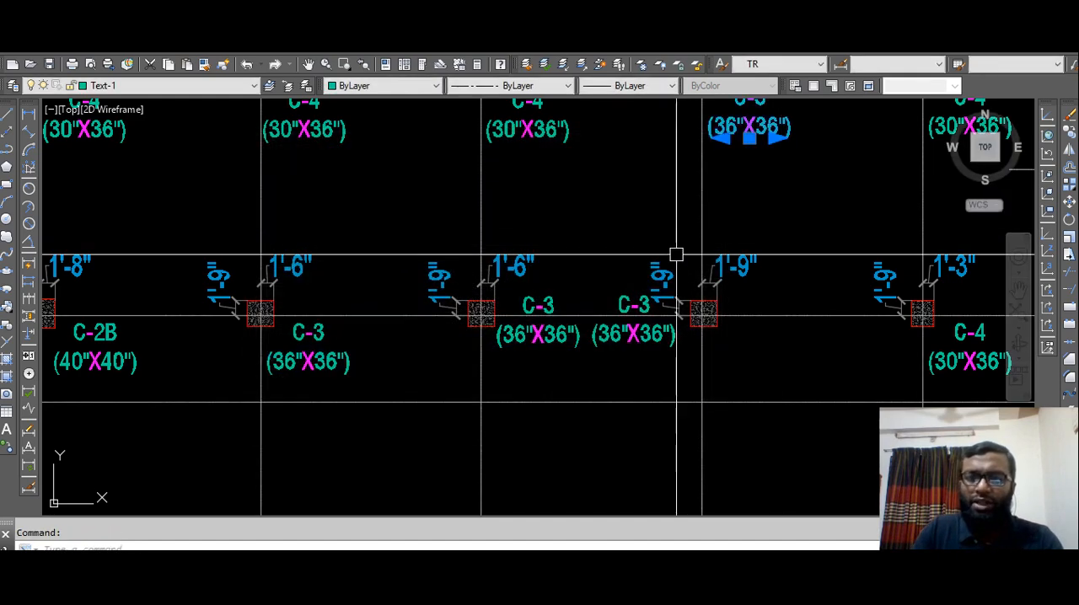
Go from the column layout plan to the dense rod mesh below the top-layer mat reinforcement plan.
scroll(649, 263, down, 10)
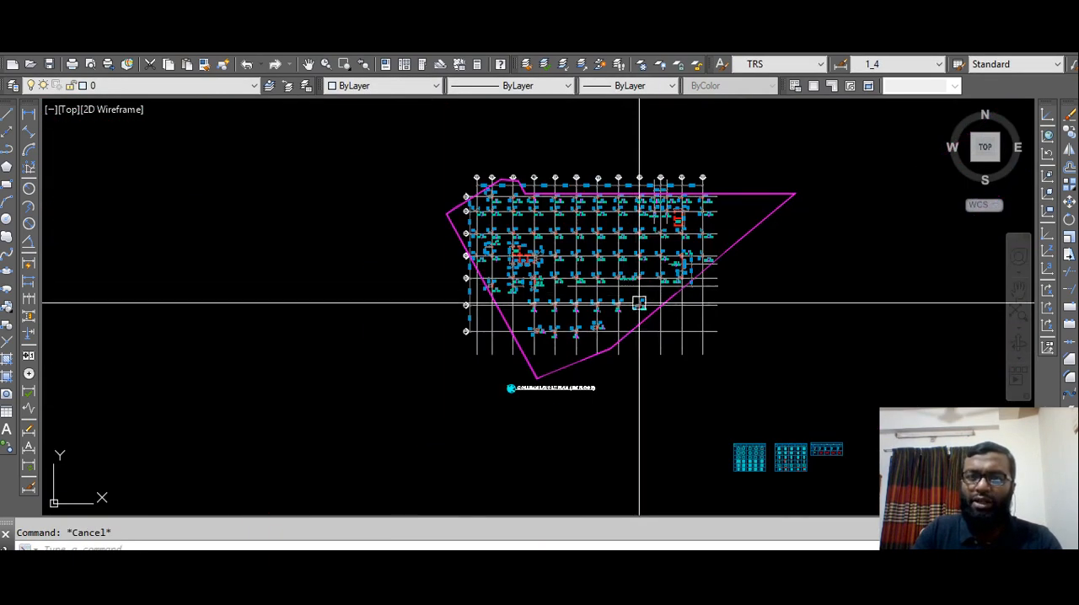
middle_drag(768, 367, 419, 198)
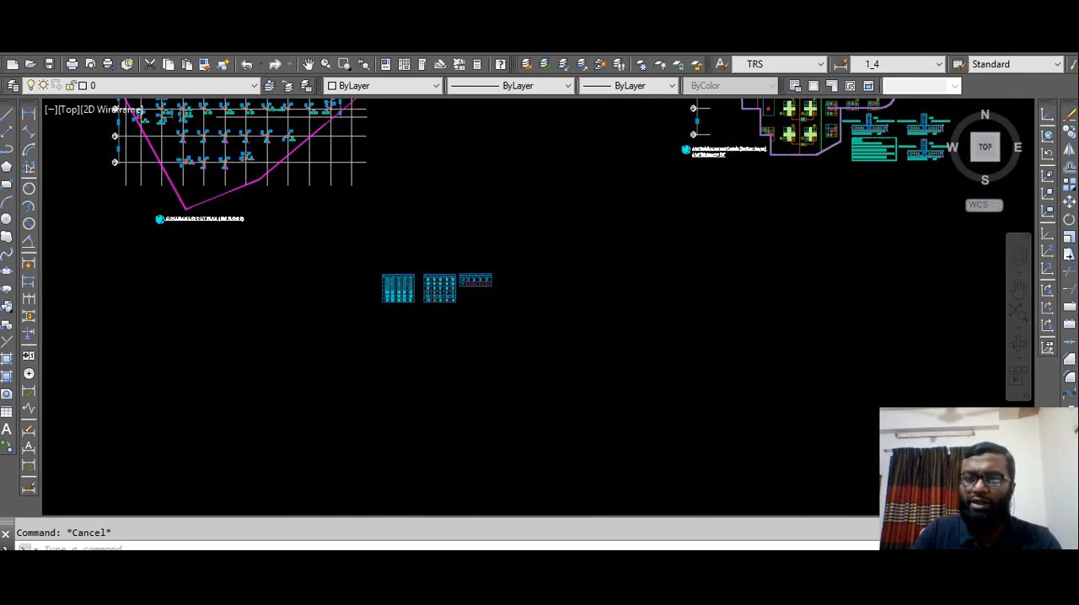
scroll(758, 270, down, 2)
middle_drag(759, 270, 405, 265)
scroll(405, 265, down, 3)
scroll(559, 301, up, 8)
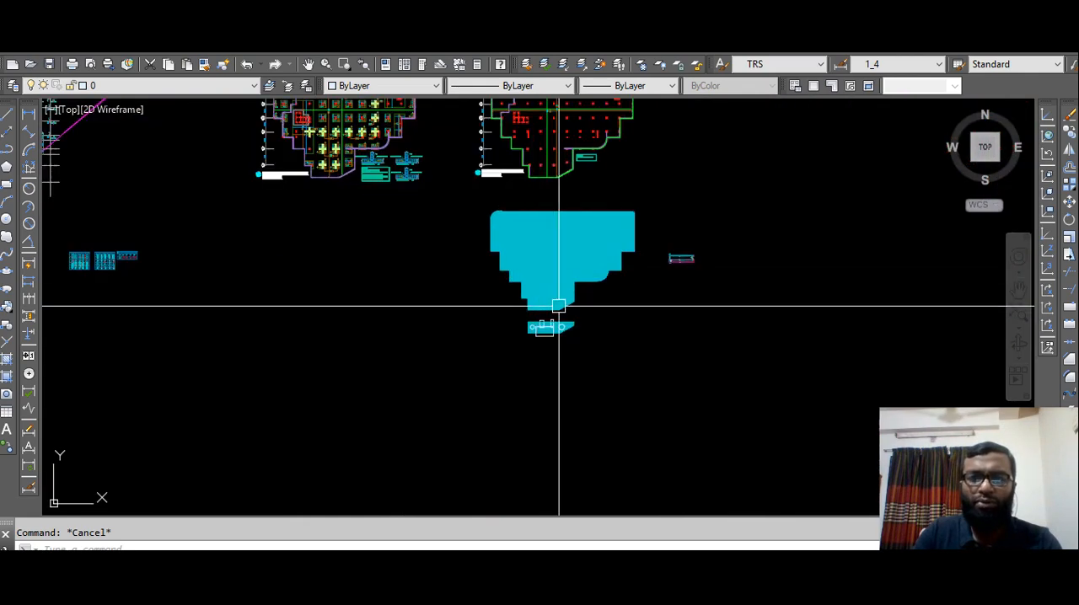
middle_drag(576, 228, 549, 309)
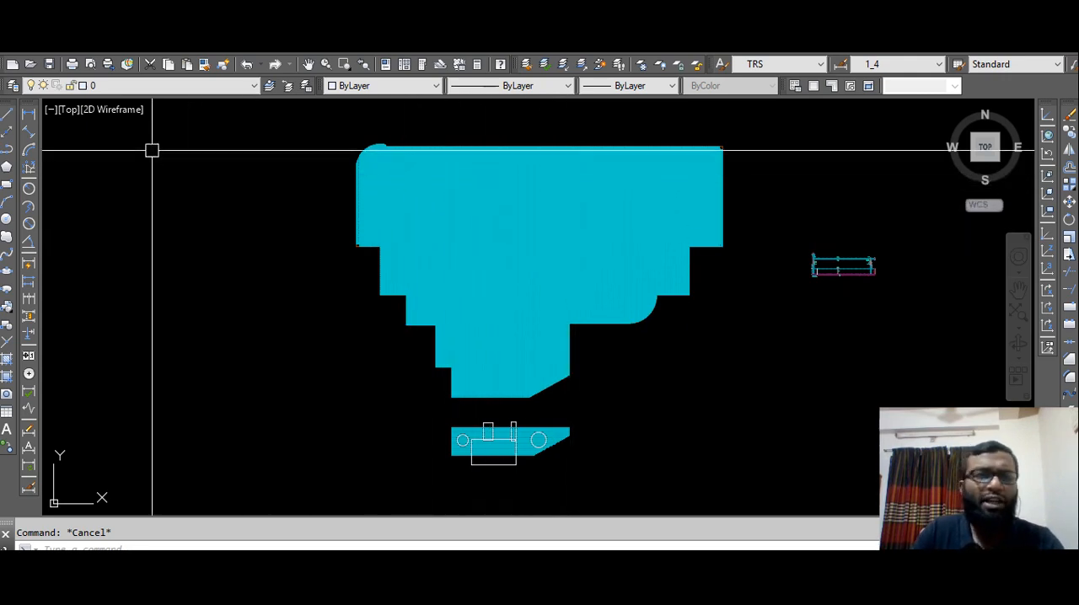
Try to add a linear dimension to a horizontal rod near the upper edge of the mesh.
click(28, 113)
scroll(573, 147, up, 2)
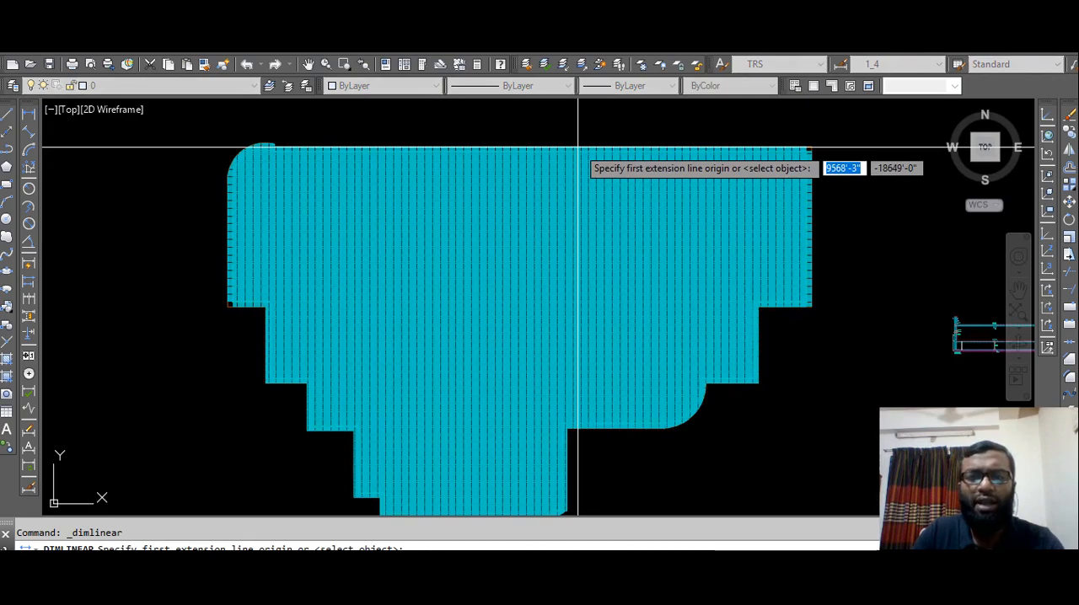
scroll(703, 301, up, 3)
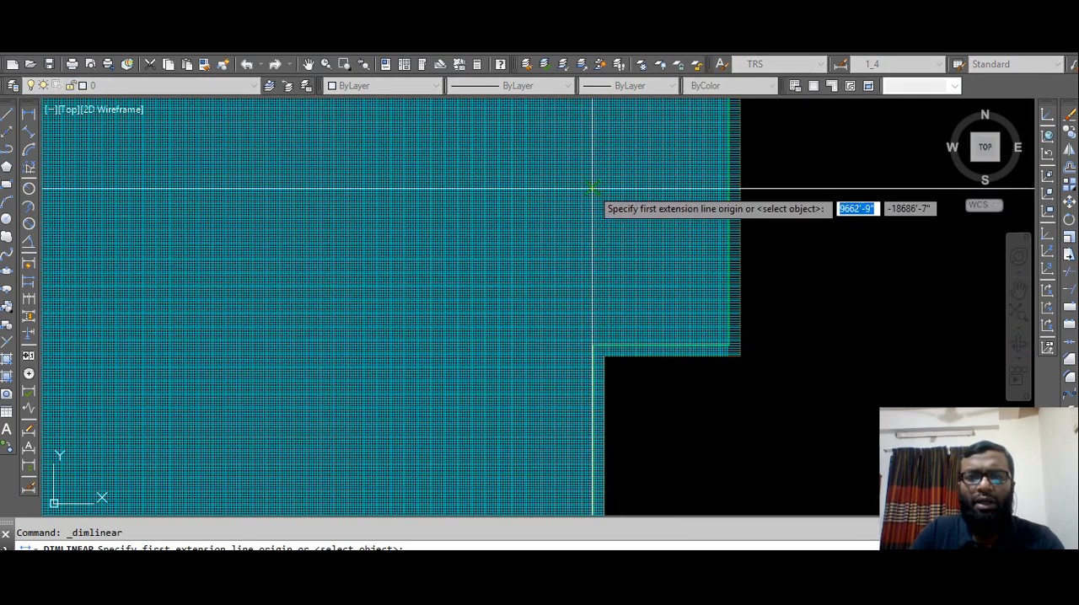
mouse_move(631, 264)
middle_down()
mouse_move(686, 337)
mouse_move(710, 402)
middle_up()
key(Return)
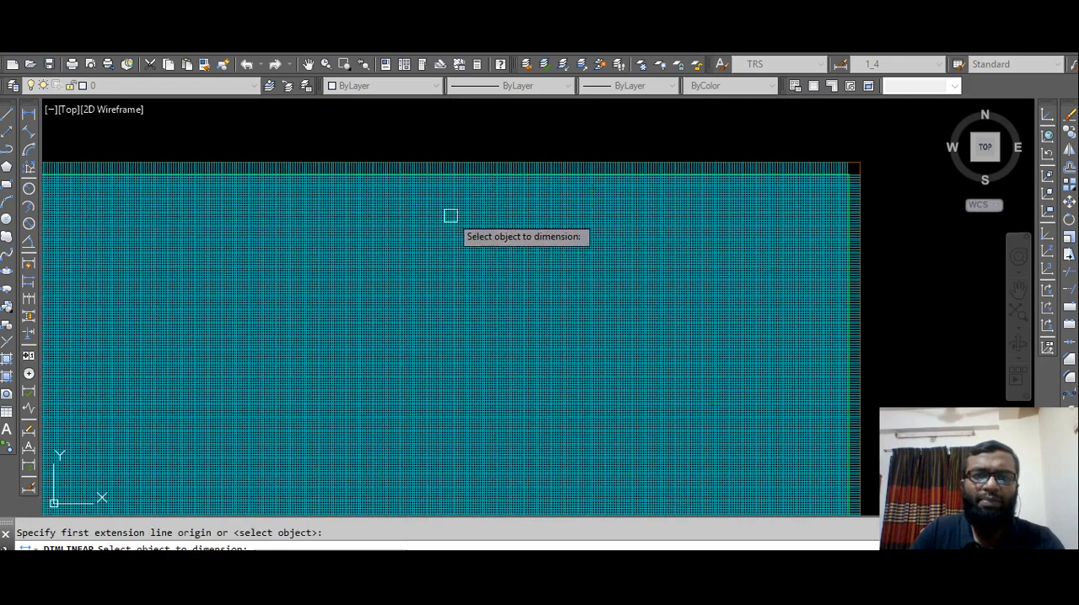
scroll(427, 186, up, 3)
click(438, 177)
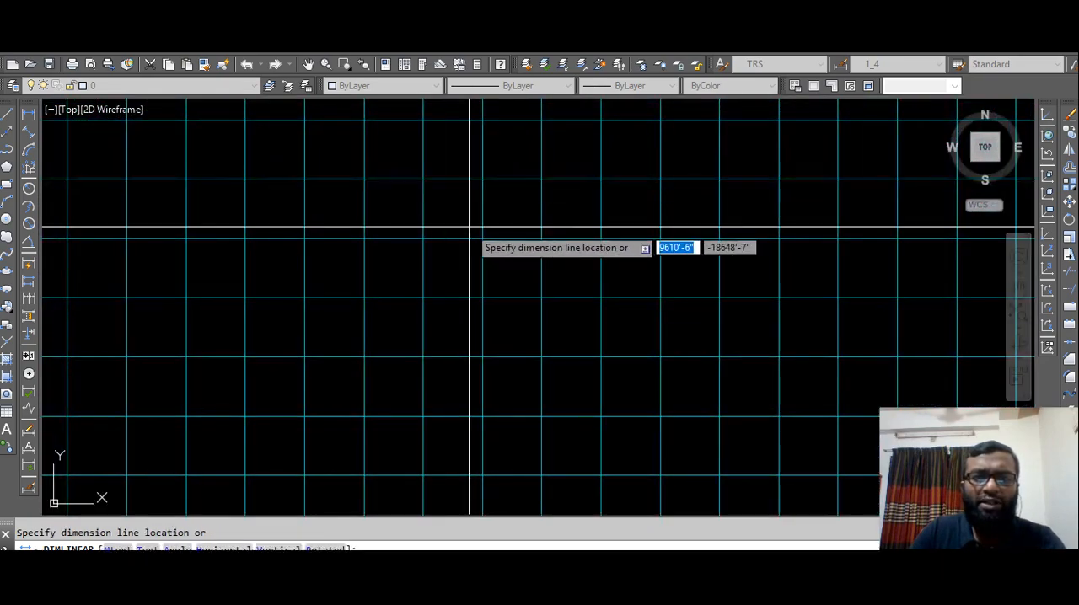
scroll(466, 234, down, 3)
scroll(466, 233, down, 4)
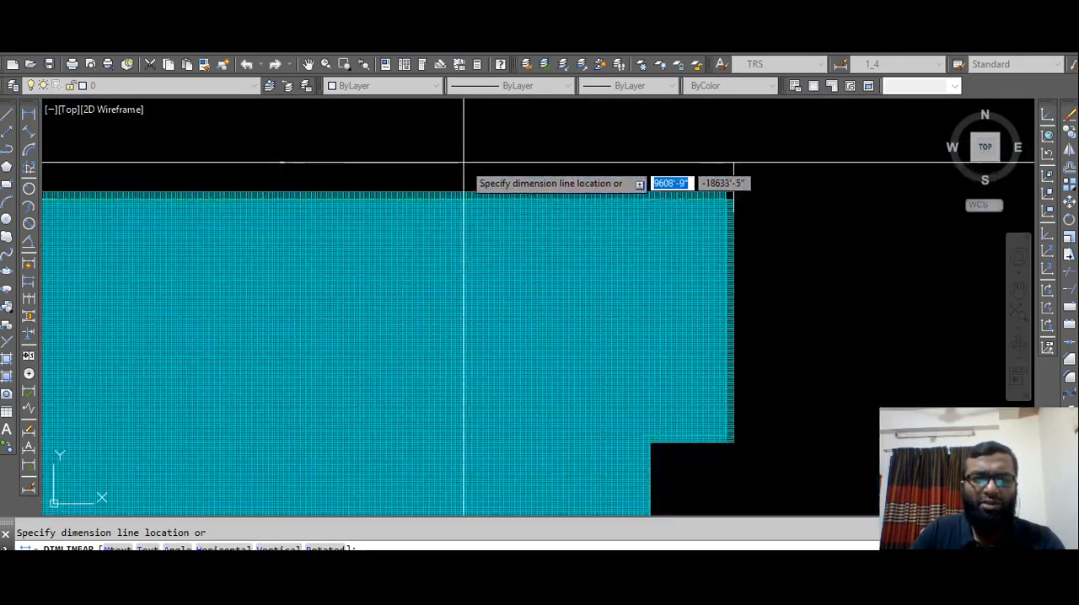
scroll(467, 163, down, 5)
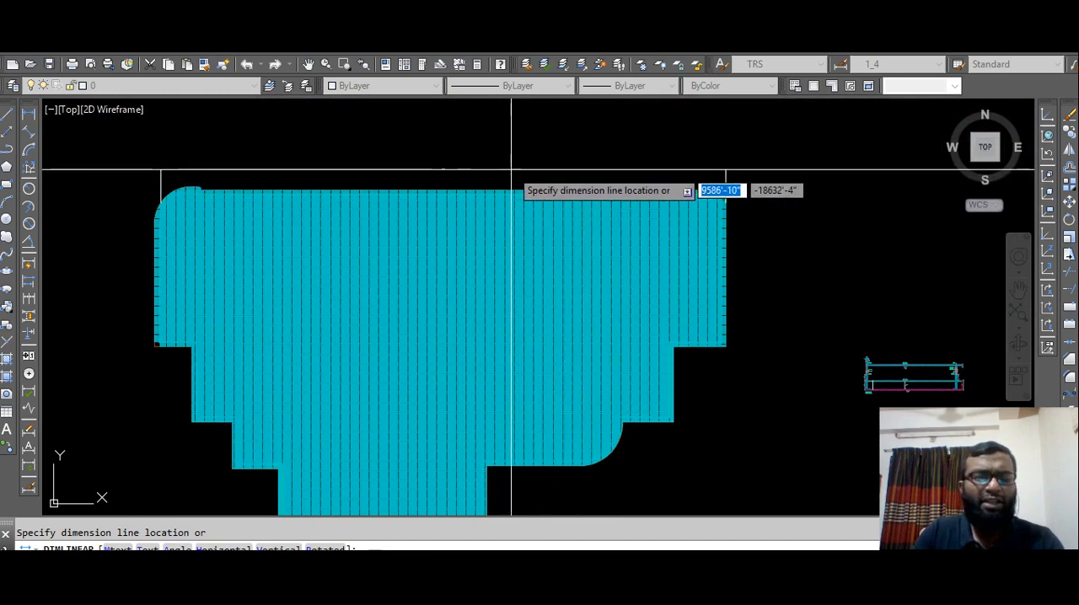
key(Escape)
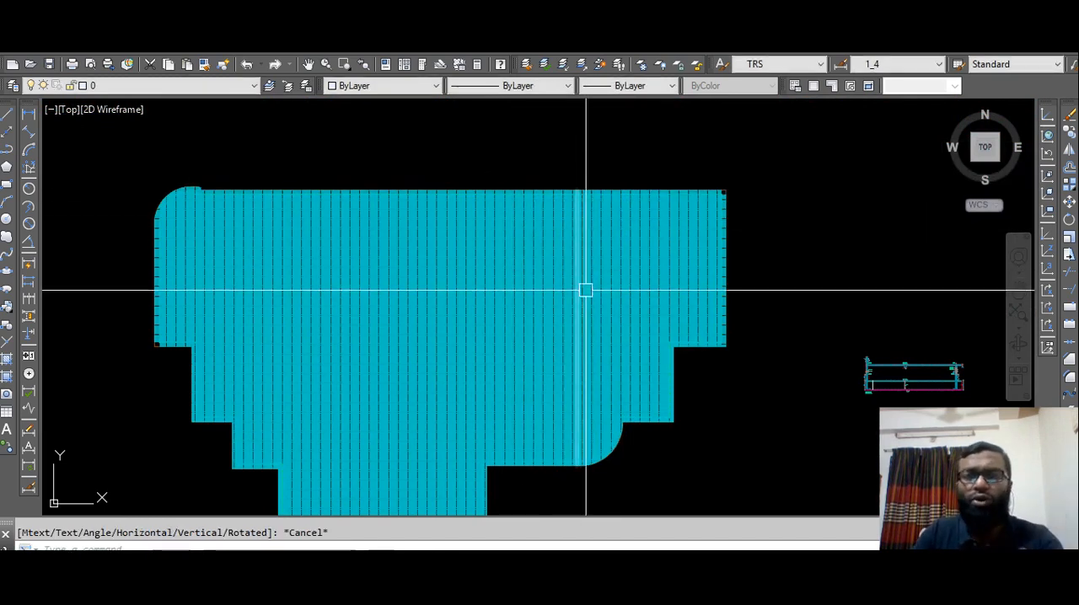
Select the whole rod mesh, check its line count by object type in Quick Properties, and clear the selection.
scroll(632, 352, down, 2)
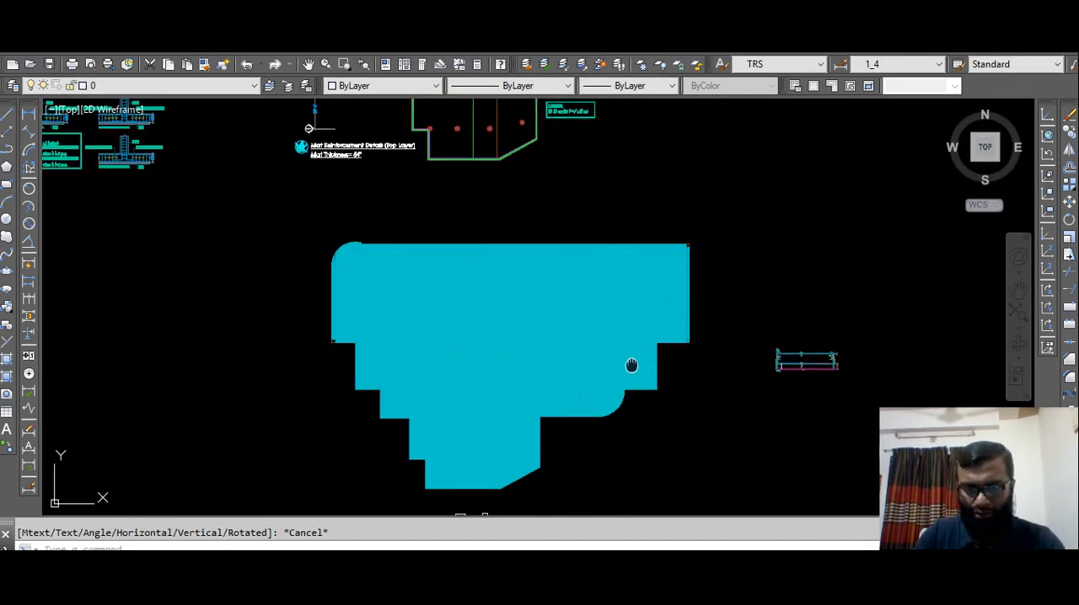
middle_drag(624, 361, 658, 310)
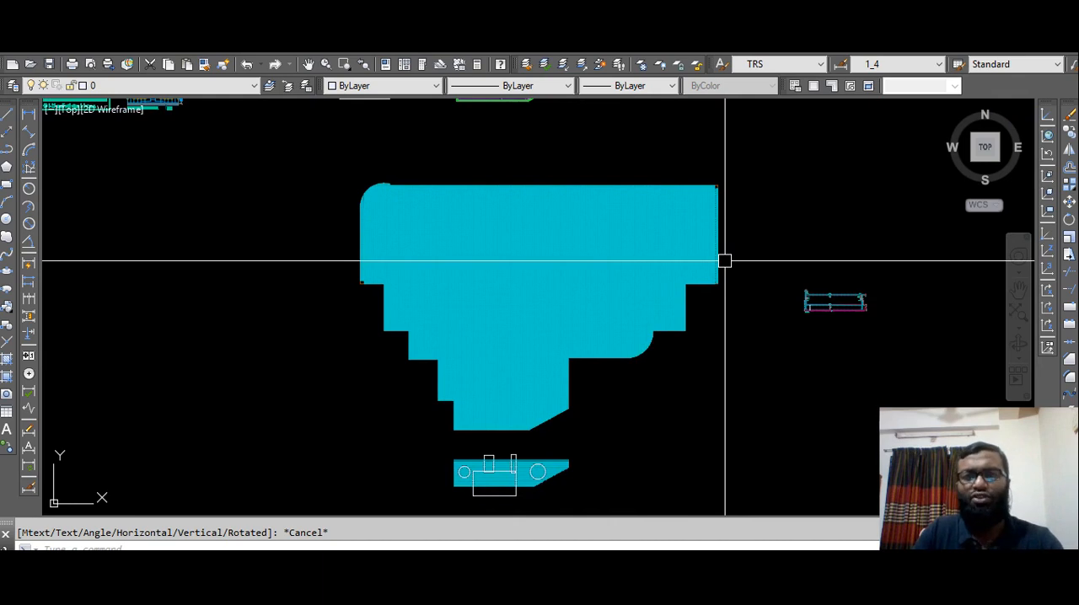
click(742, 166)
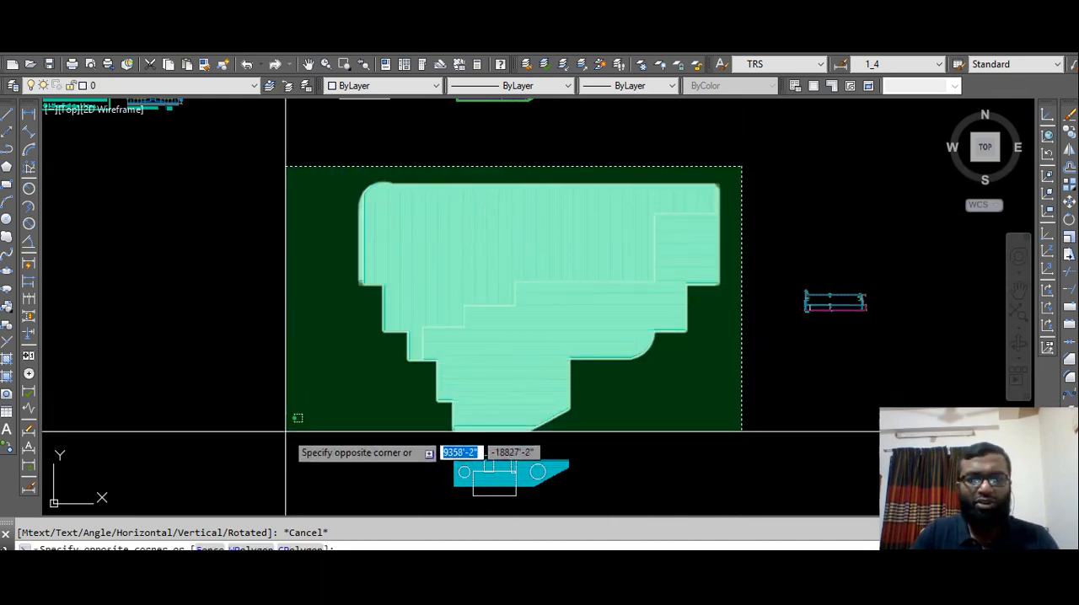
click(286, 441)
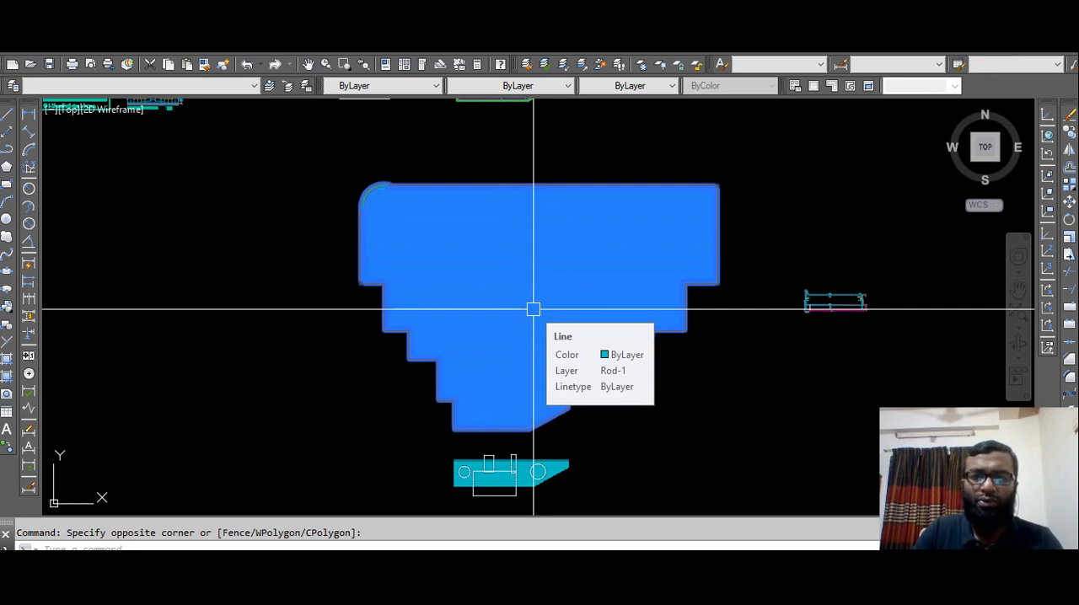
double_click(534, 309)
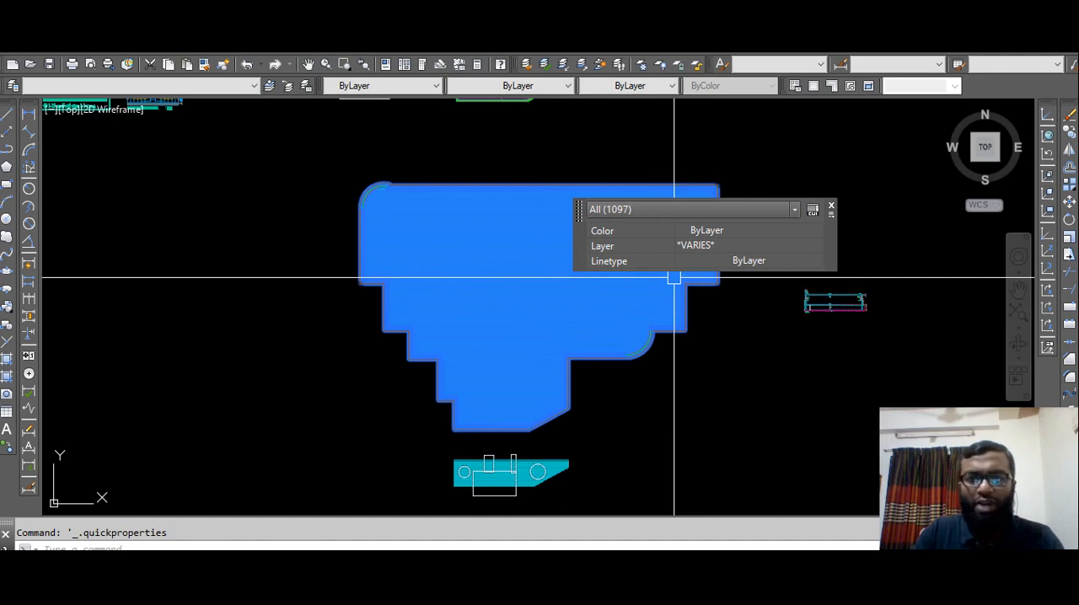
click(691, 209)
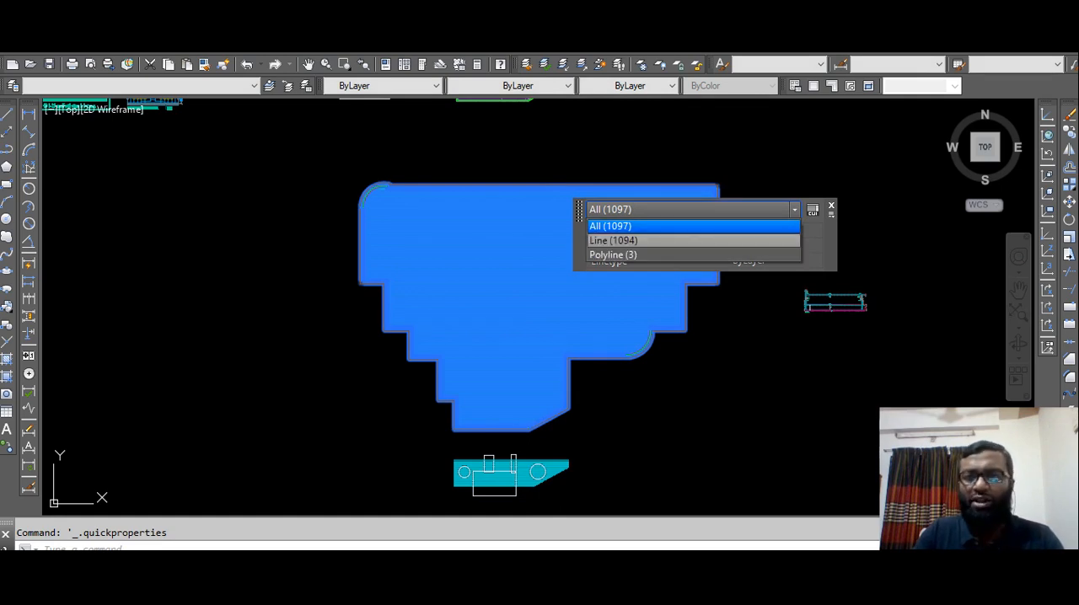
click(643, 240)
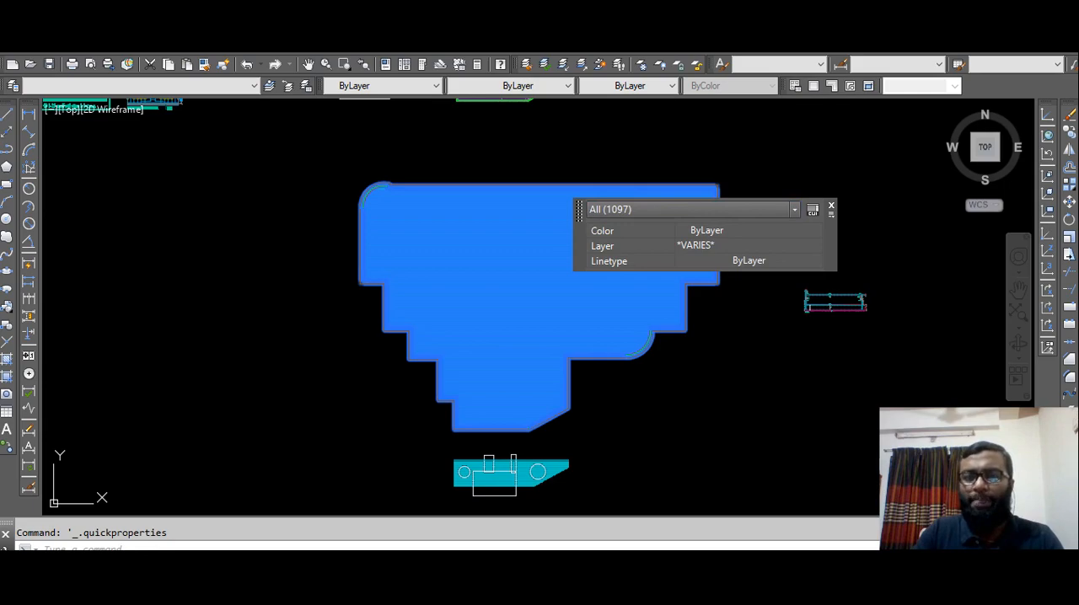
click(830, 205)
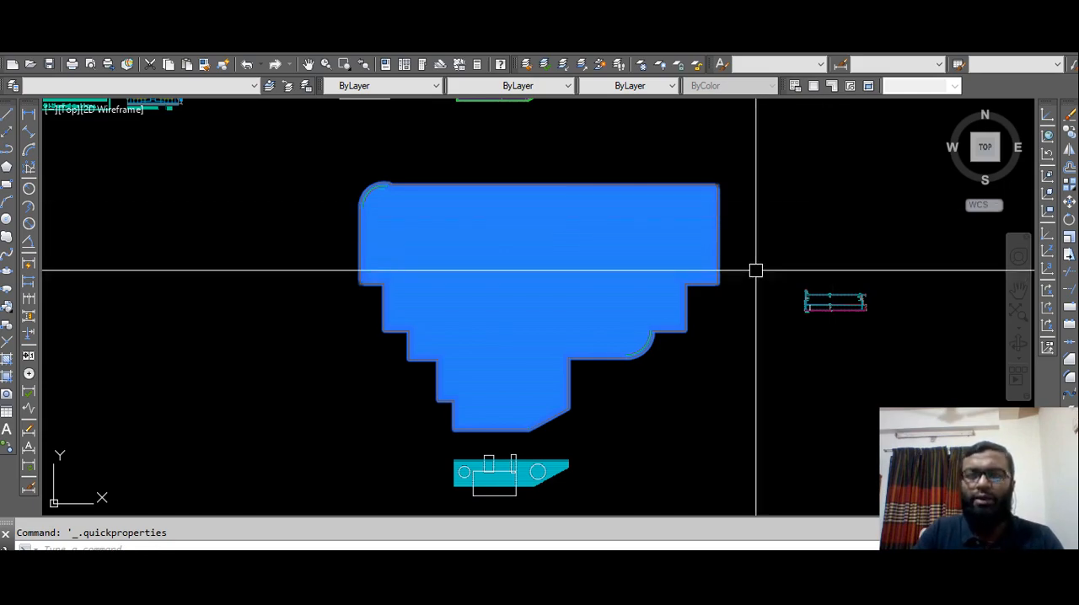
key(Escape)
Examine the mesh's sloped lower edge and the separate set of horizontal rods crossed by rectangles and circles.
scroll(540, 434, up, 5)
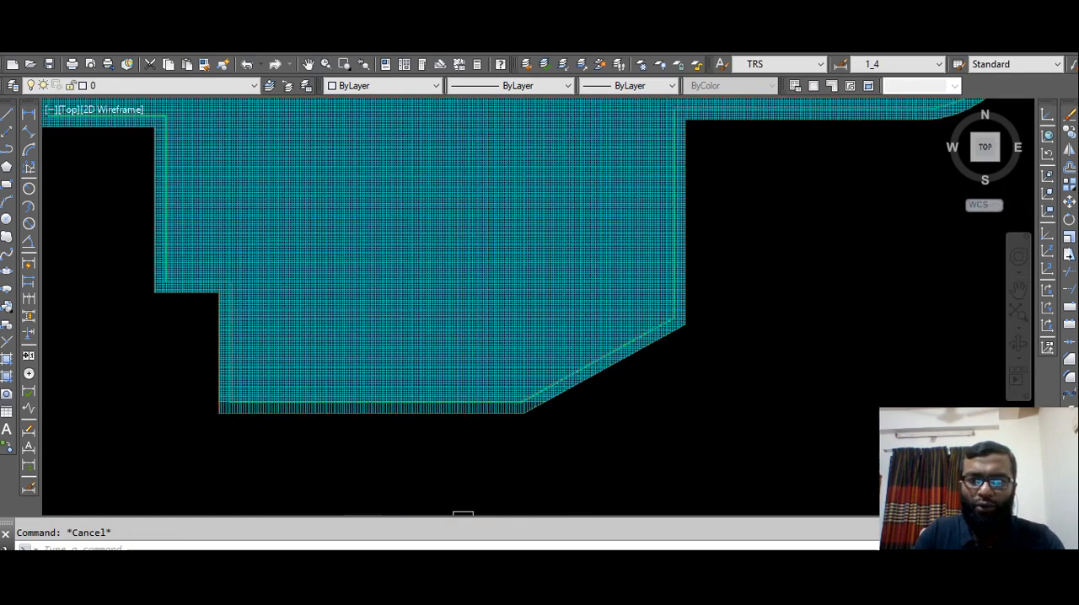
scroll(574, 366, up, 8)
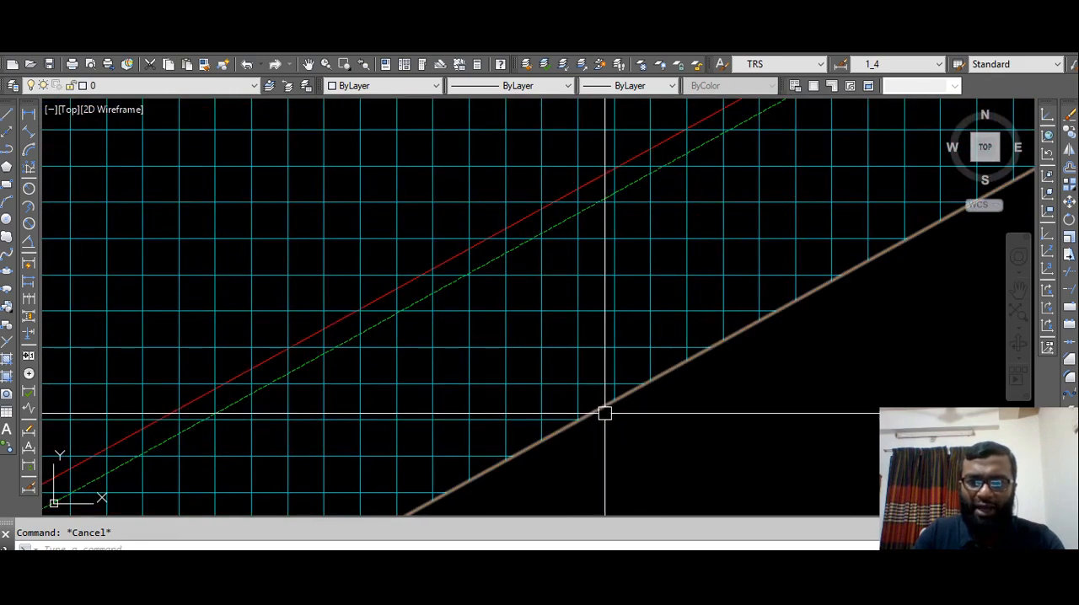
scroll(503, 265, down, 10)
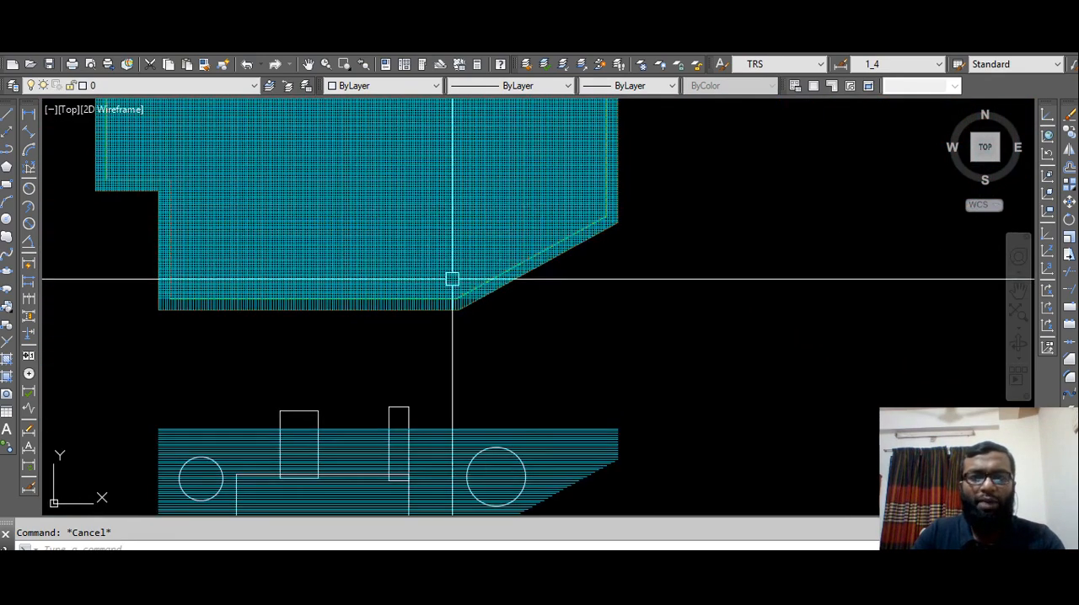
scroll(431, 228, down, 6)
middle_drag(429, 211, 443, 309)
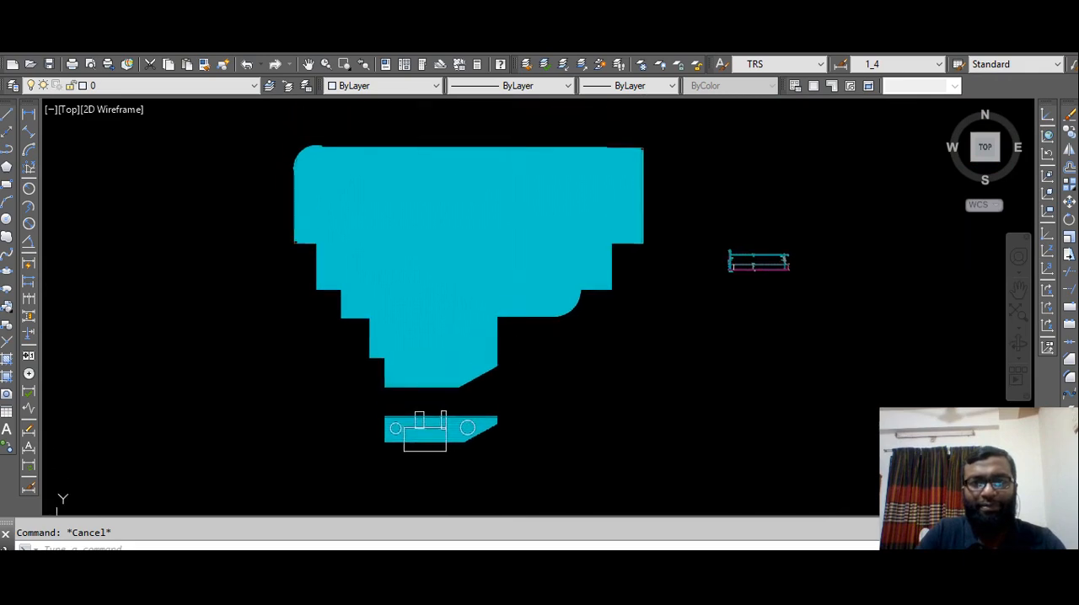
scroll(421, 396, up, 5)
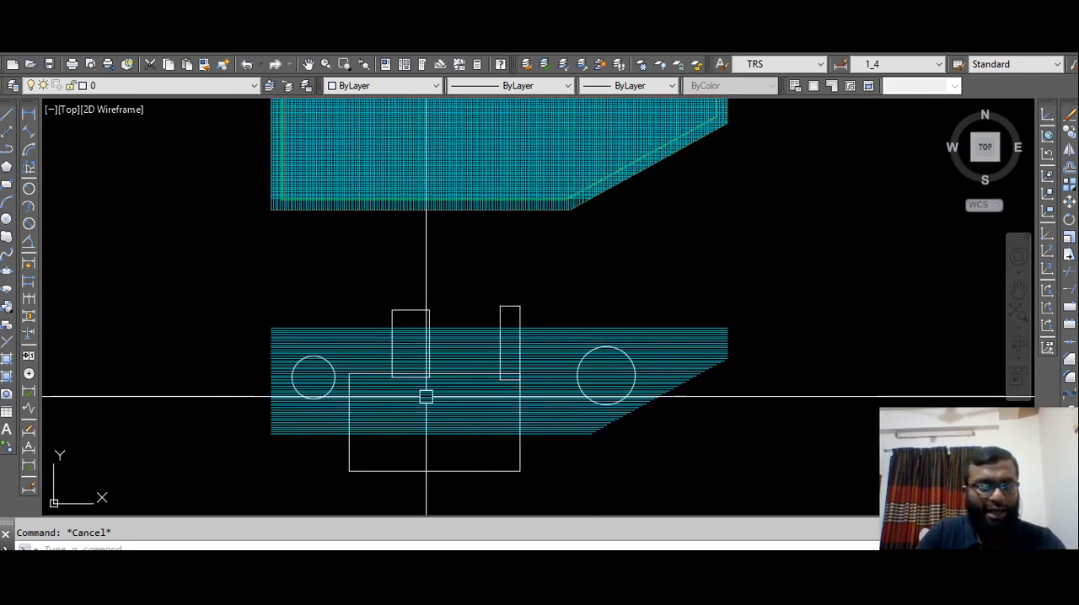
mouse_move(442, 384)
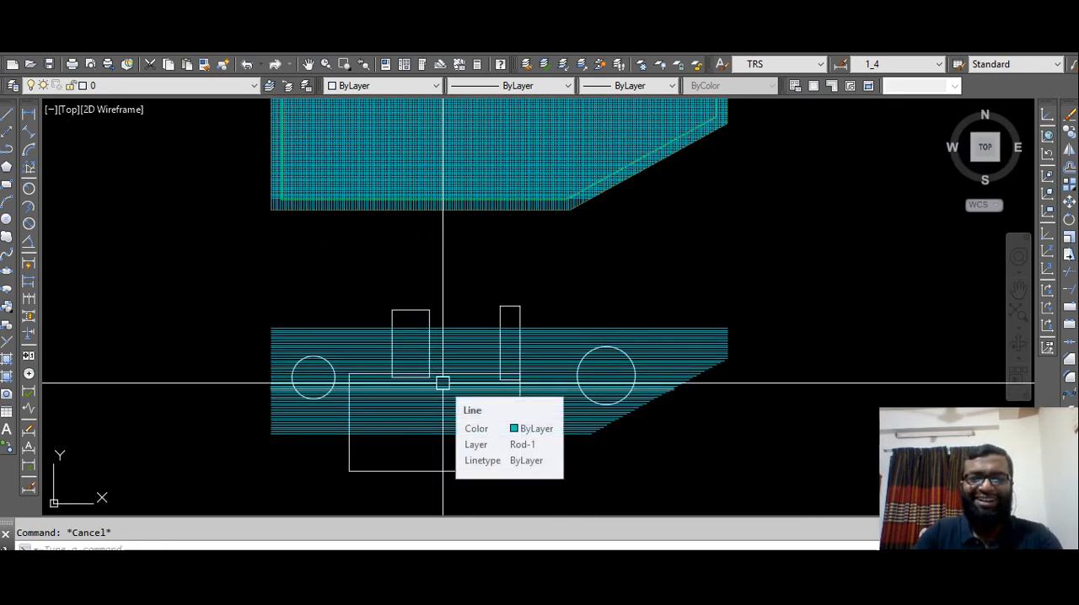
middle_drag(534, 395, 551, 357)
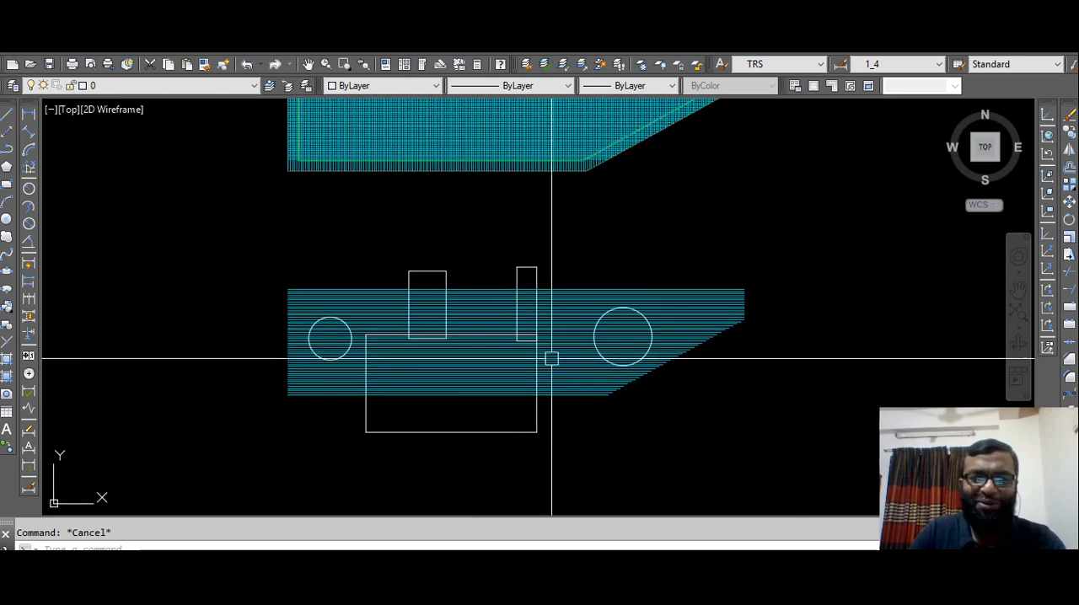
Select the horizontal rods with the rectangles and circles, check the count by object type in Quick Properties, and clear the selection.
click(668, 253)
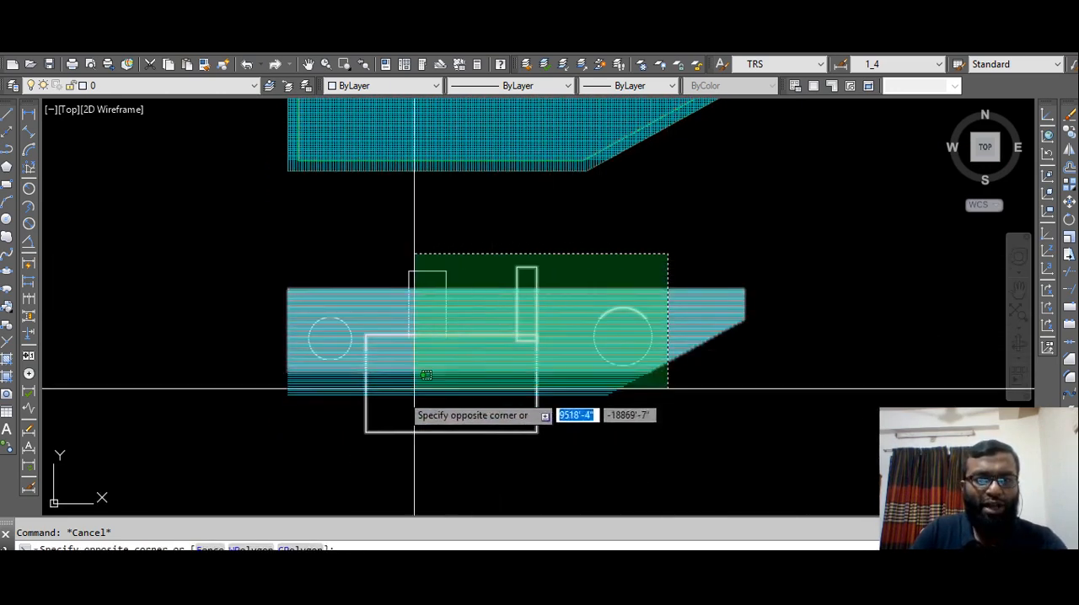
click(253, 428)
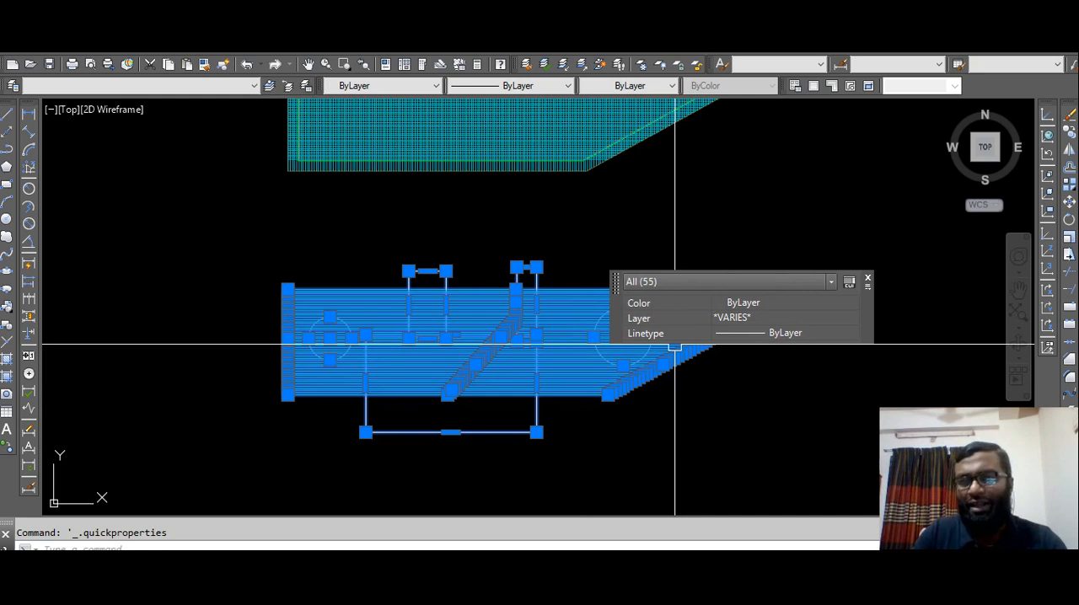
click(832, 281)
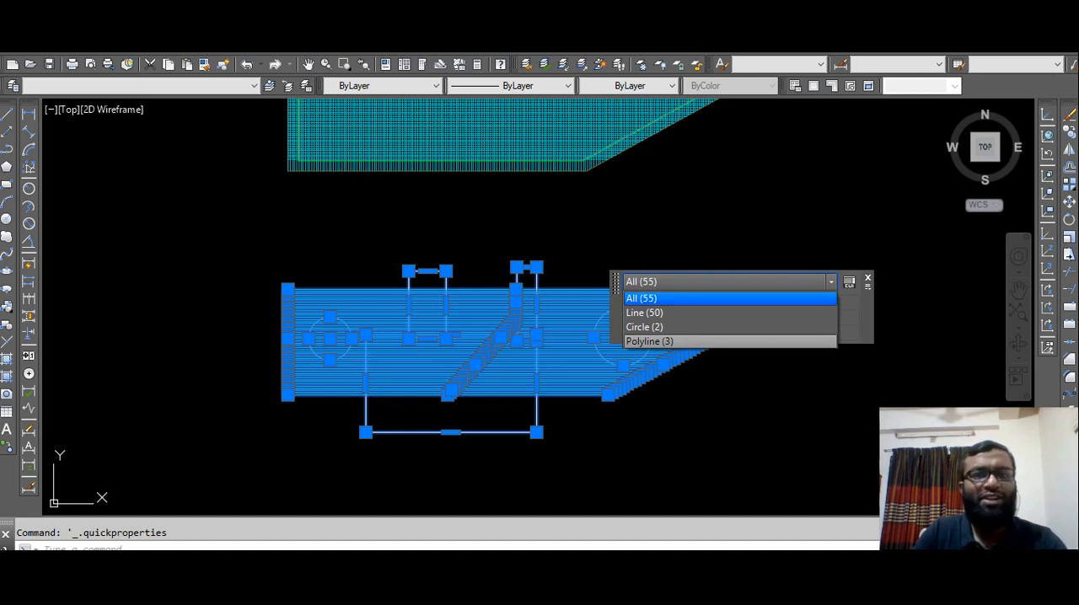
click(868, 278)
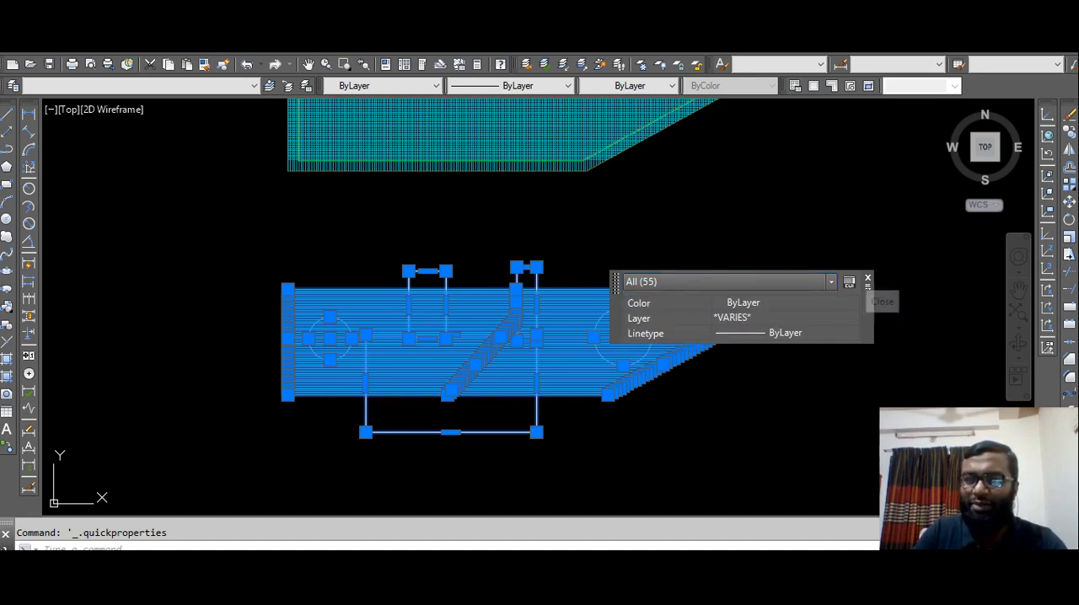
click(868, 278)
key(Escape)
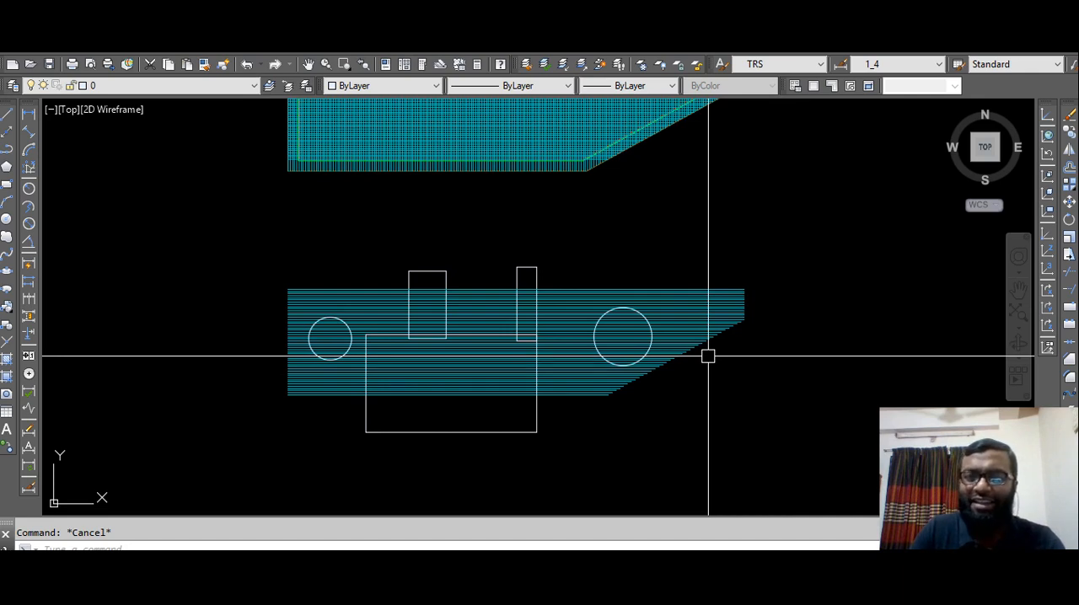
Erase the uppermost rod of the horizontal set and undo the erasure.
mouse_move(731, 326)
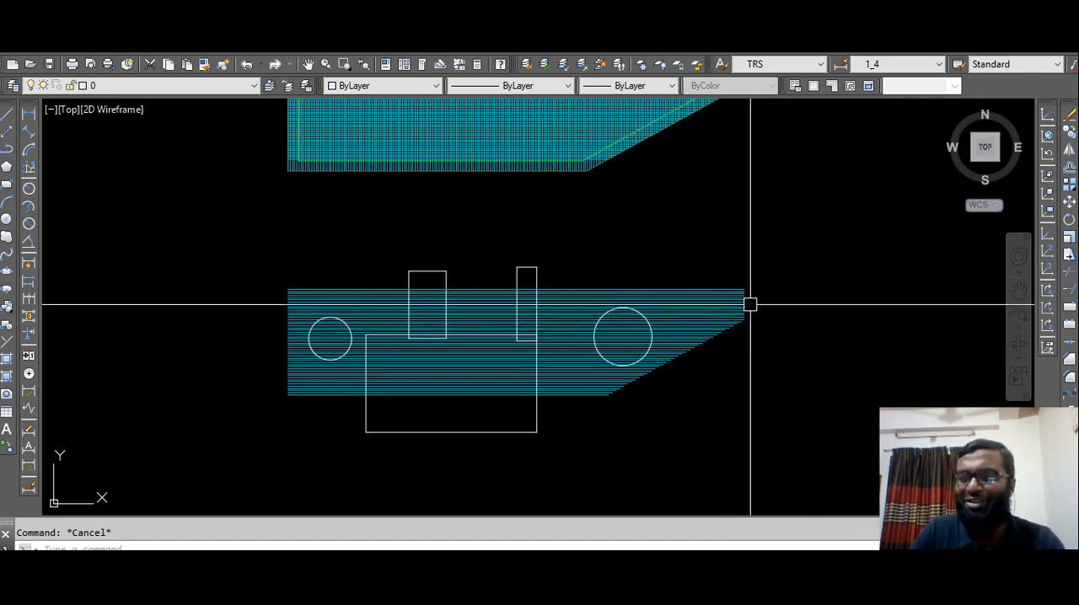
scroll(730, 291, up, 4)
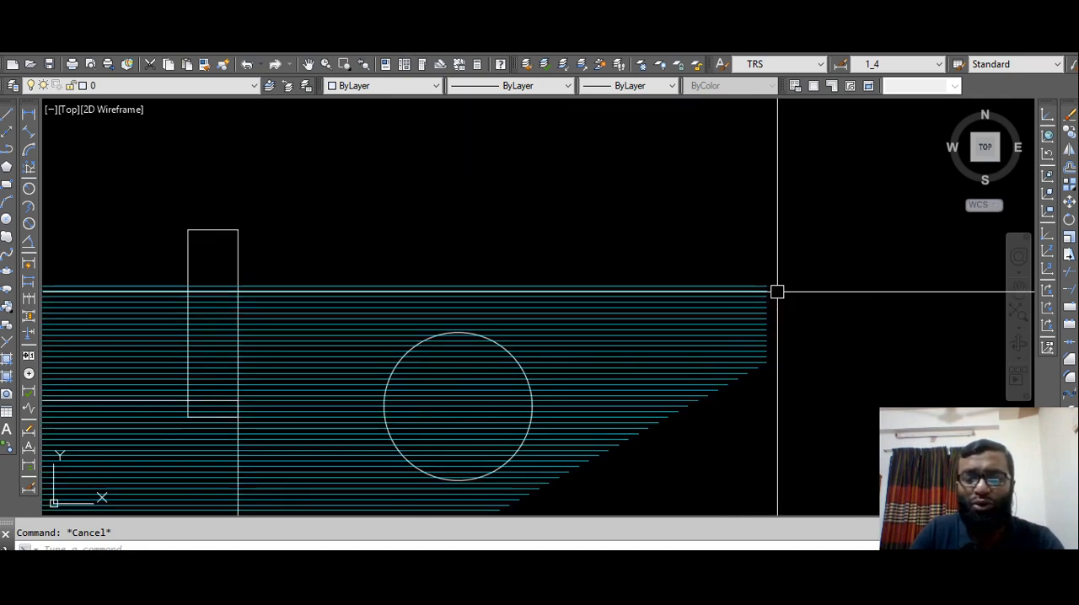
scroll(778, 289, up, 2)
scroll(776, 284, up, 2)
click(767, 265)
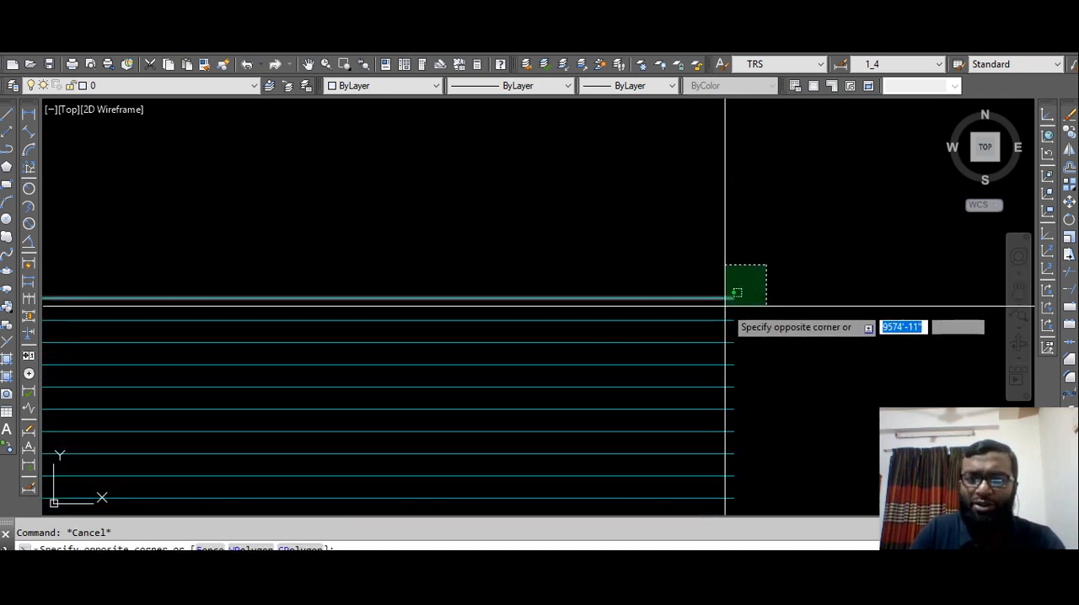
click(725, 306)
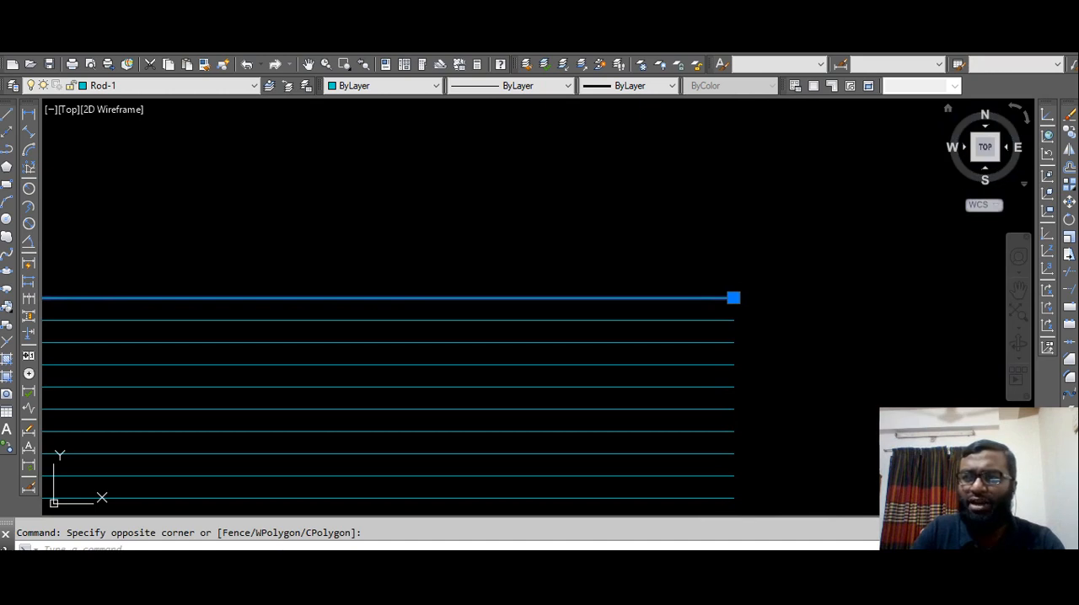
key(Delete)
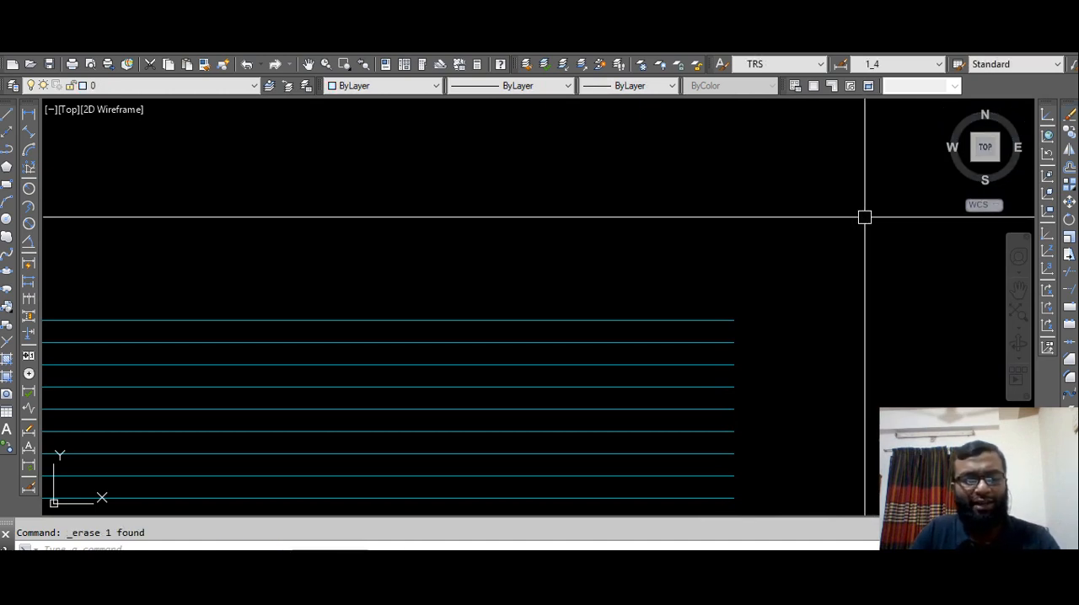
key(ctrl+z)
Copy the uppermost rod onto itself with no displacement, using the end of the rod below as base and second point.
click(777, 275)
click(724, 302)
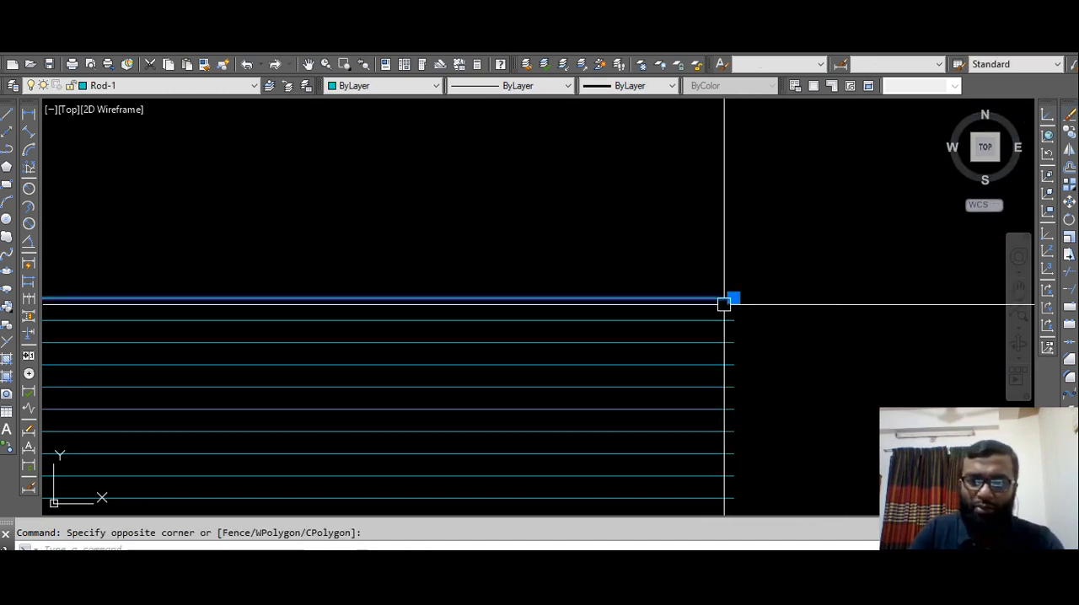
click(1069, 132)
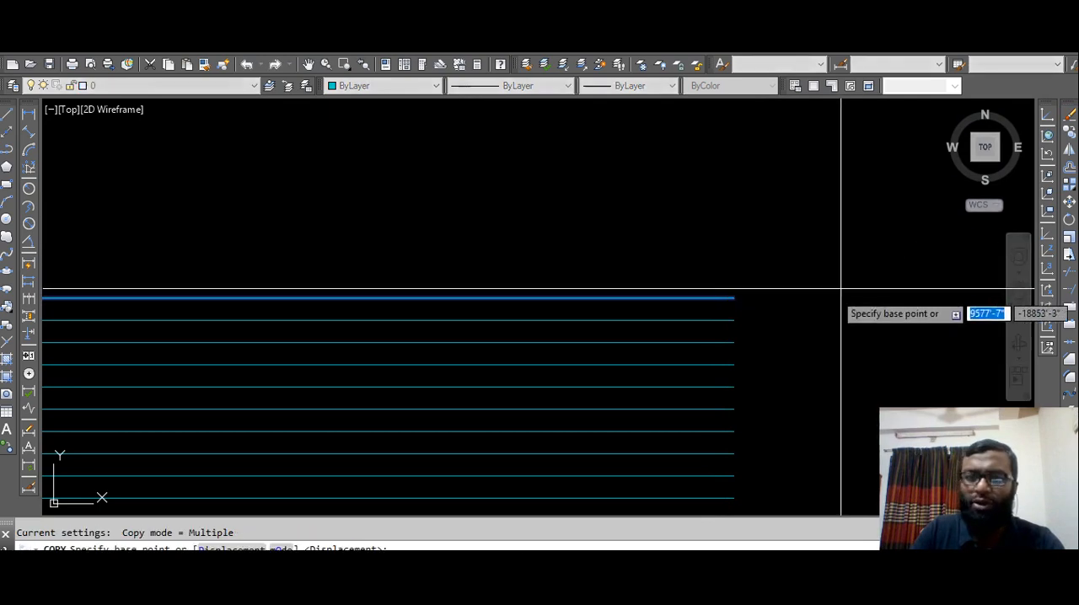
click(734, 321)
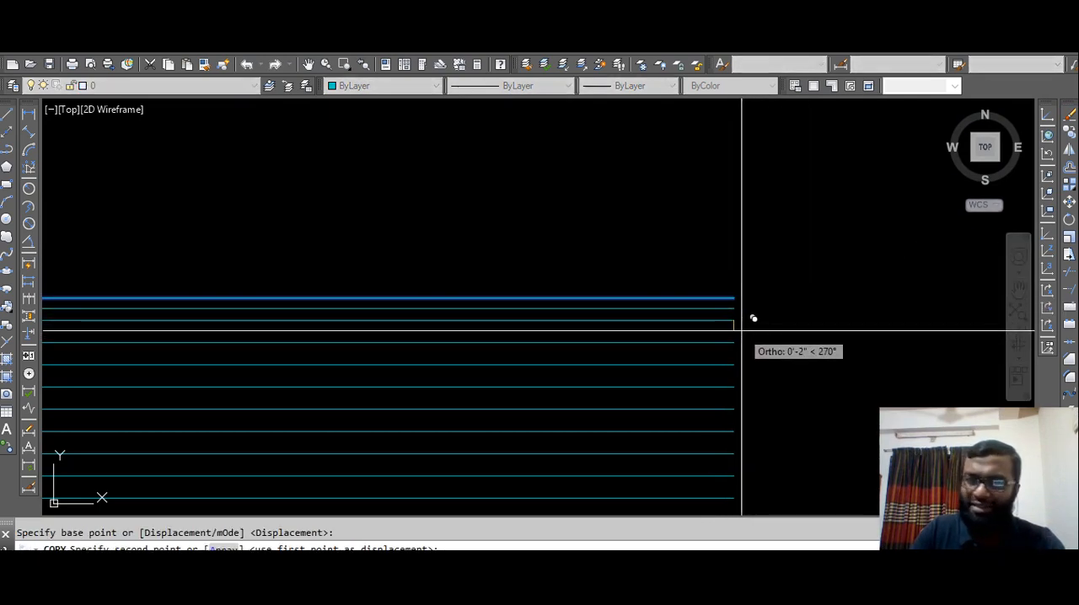
key(F8)
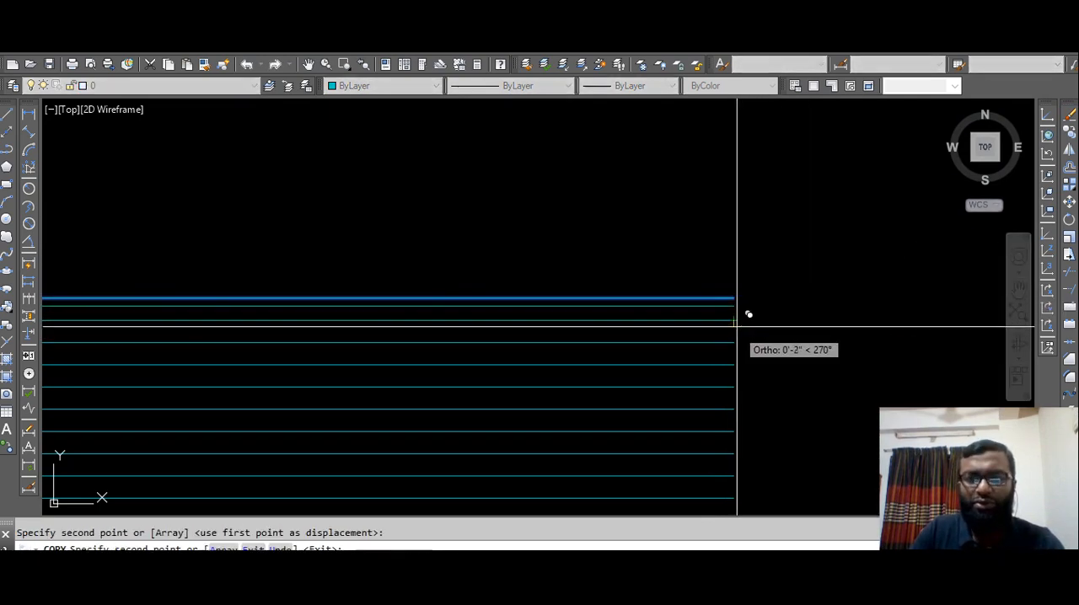
click(733, 320)
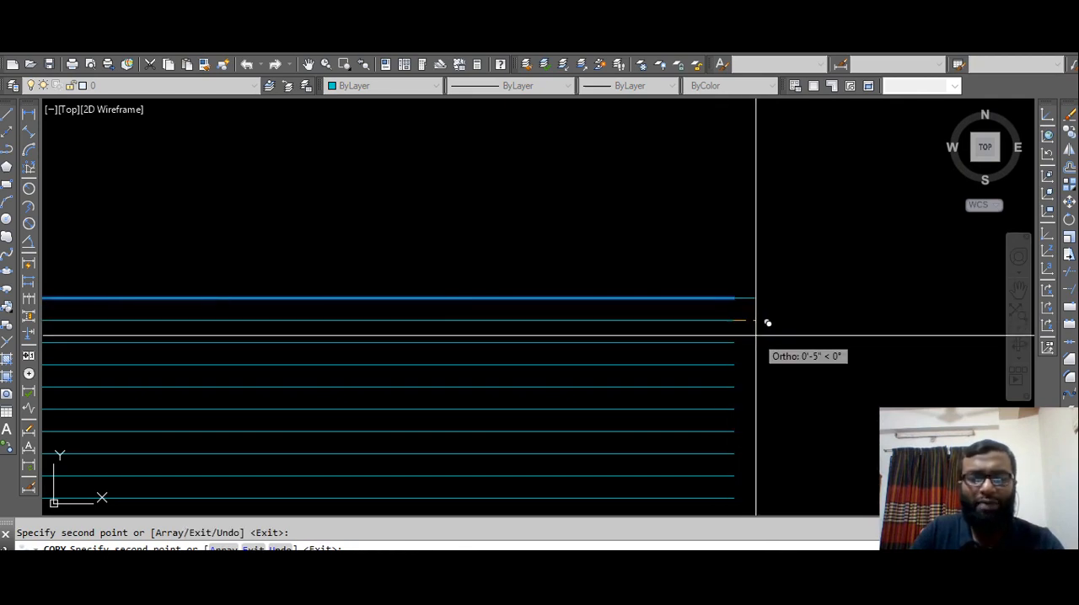
key(Escape)
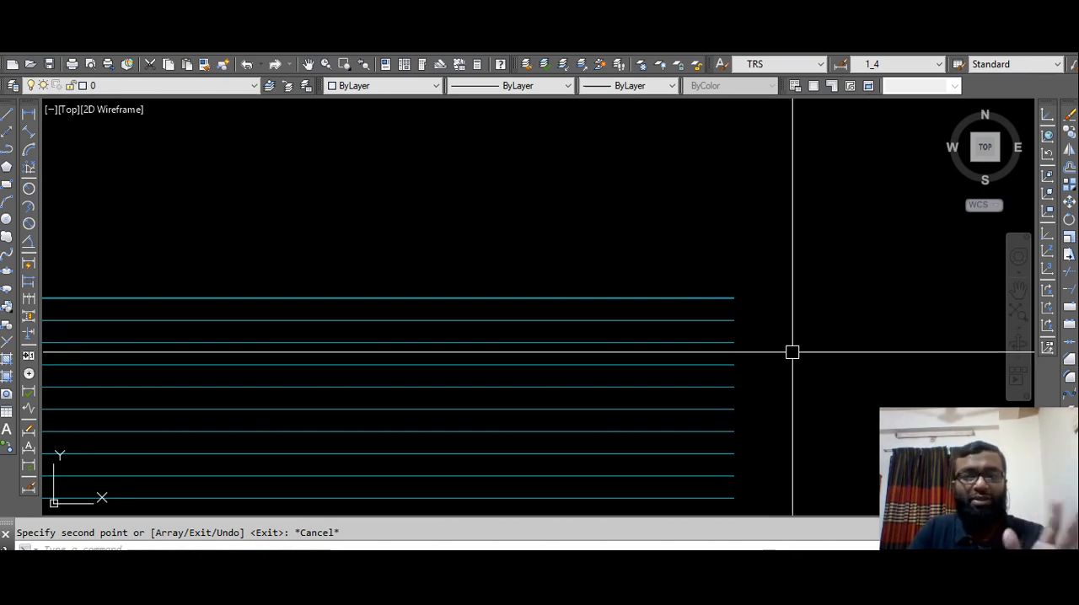
Examine the horizontal rod set around its uppermost rod and sloped end.
scroll(784, 346, down, 3)
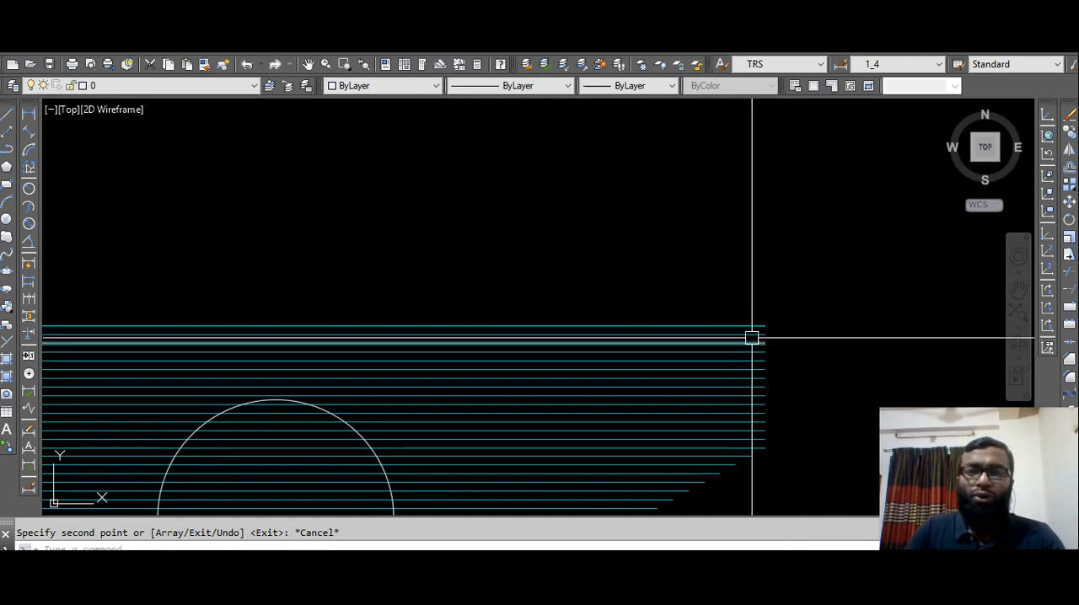
scroll(734, 328, up, 3)
scroll(742, 338, down, 5)
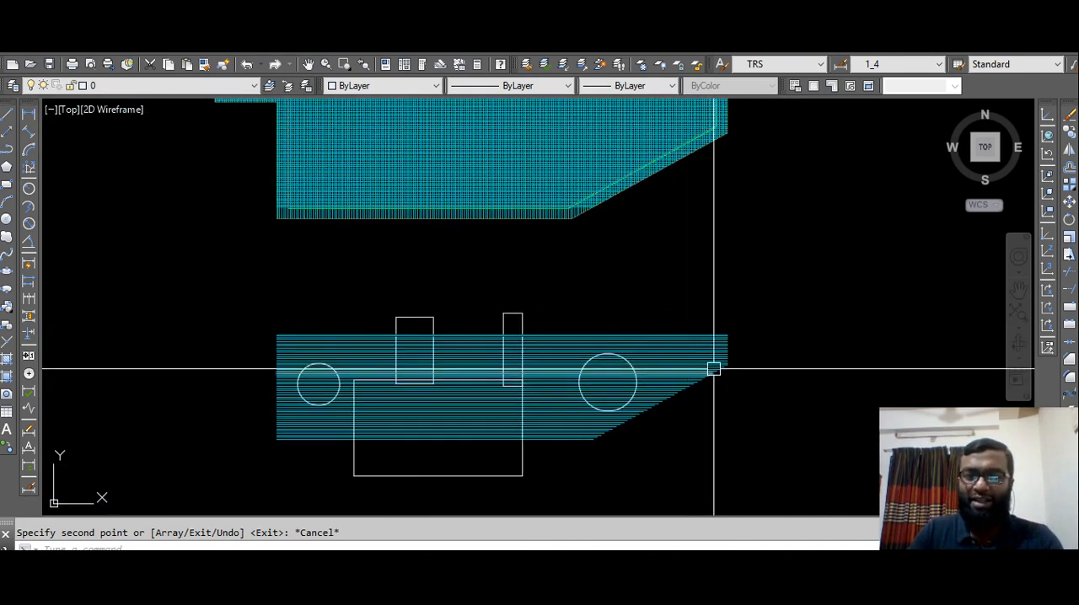
scroll(735, 346, up, 3)
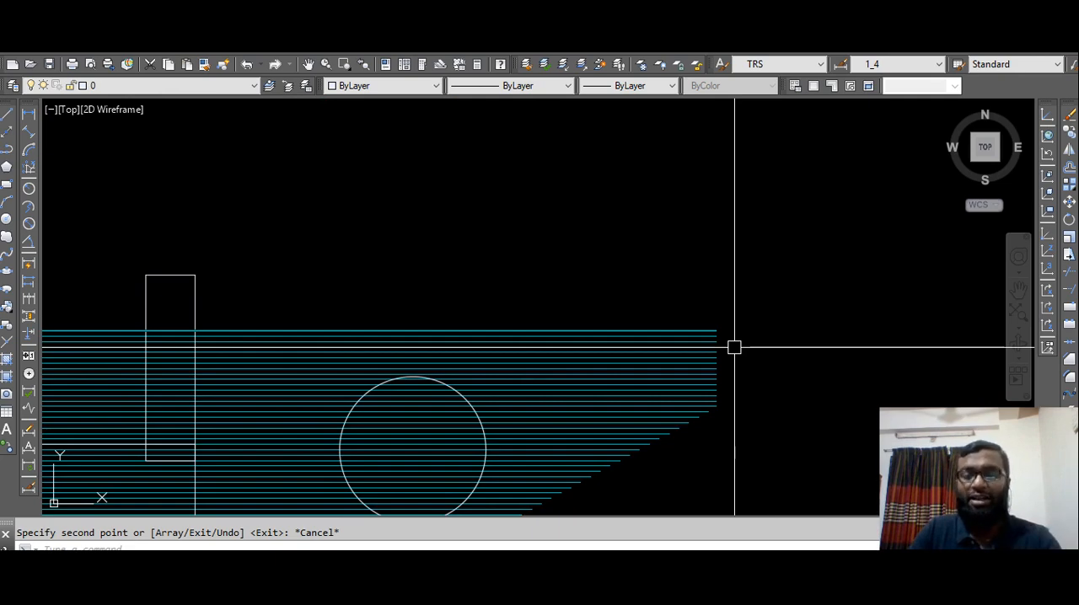
scroll(734, 345, down, 2)
middle_drag(706, 379, 769, 307)
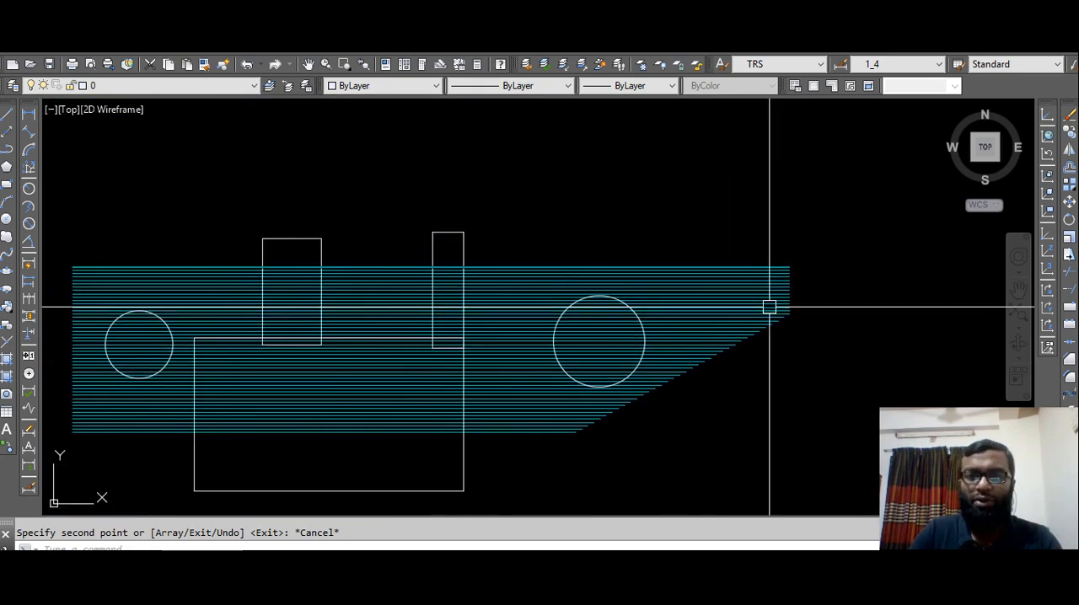
scroll(767, 308, down, 2)
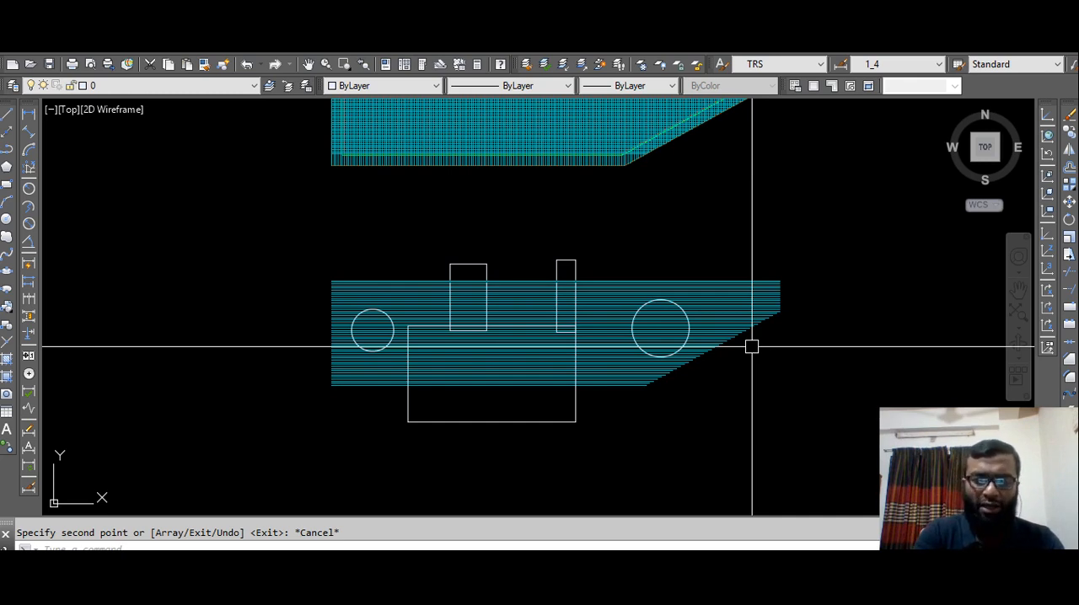
Run OVERKILL on the upper part of the horizontal rod set, keeping the 0.000001 tolerance and default options.
text(over)
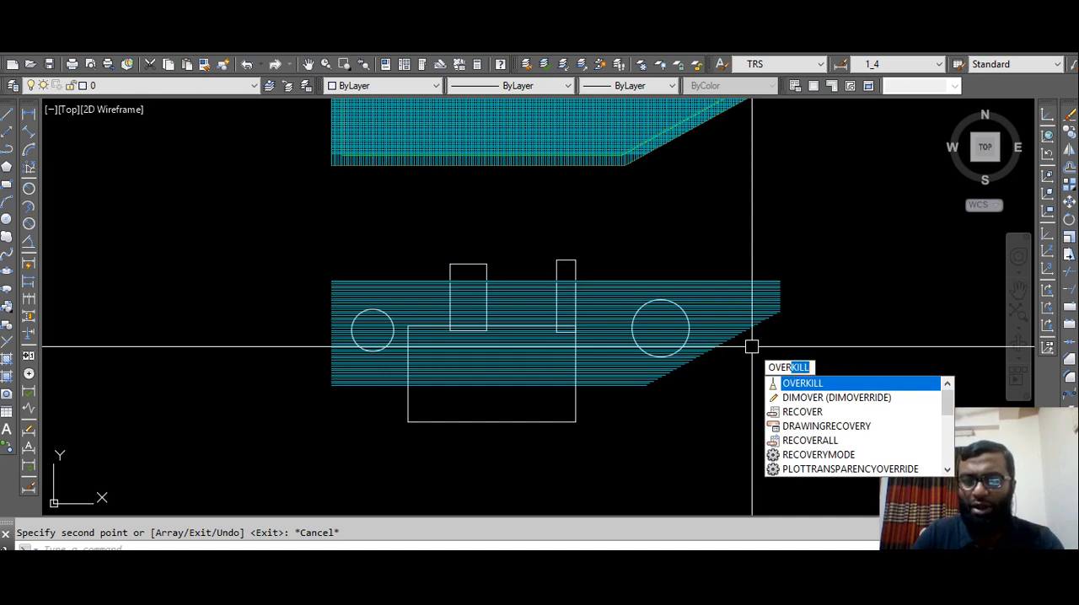
key(Return)
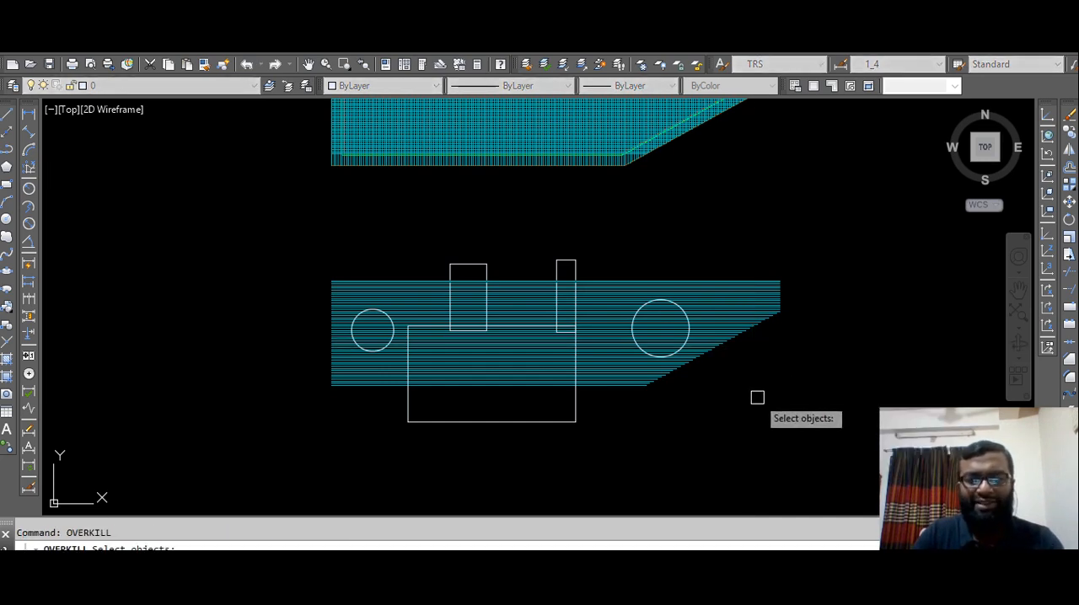
click(804, 245)
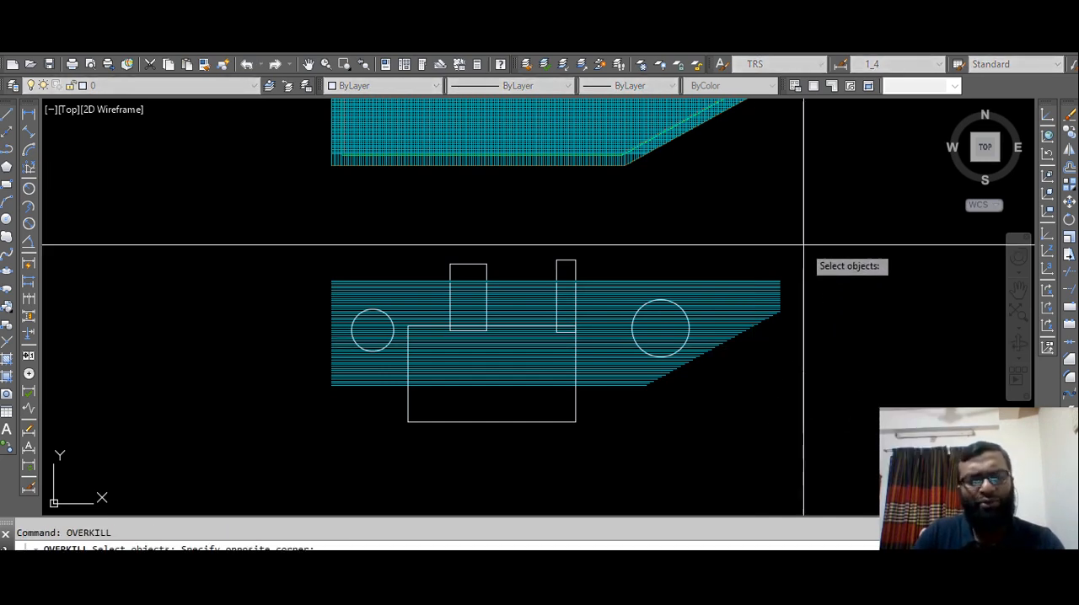
click(818, 304)
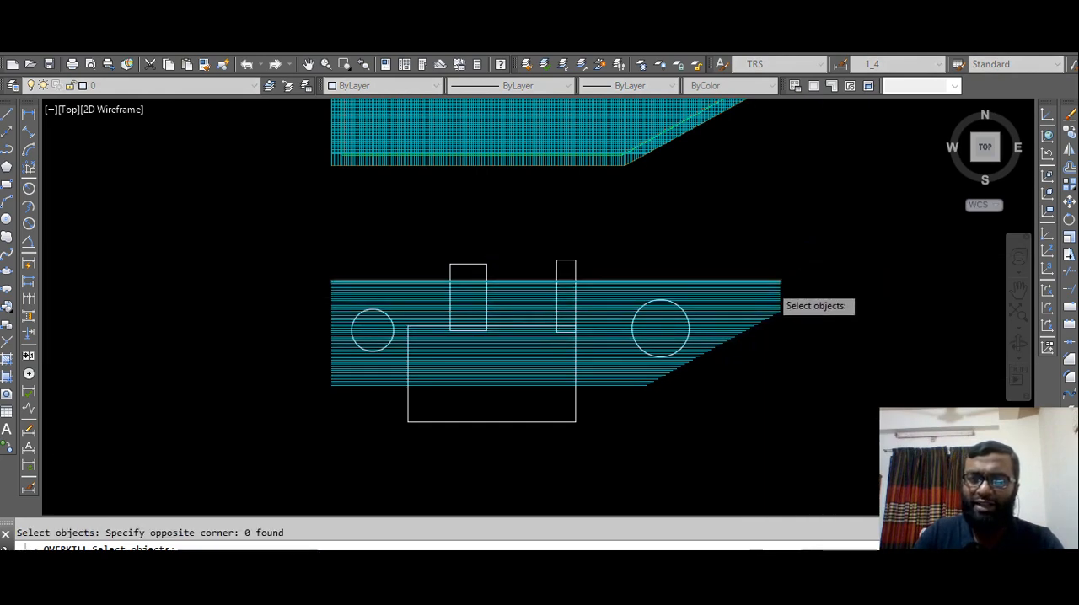
scroll(770, 284, up, 9)
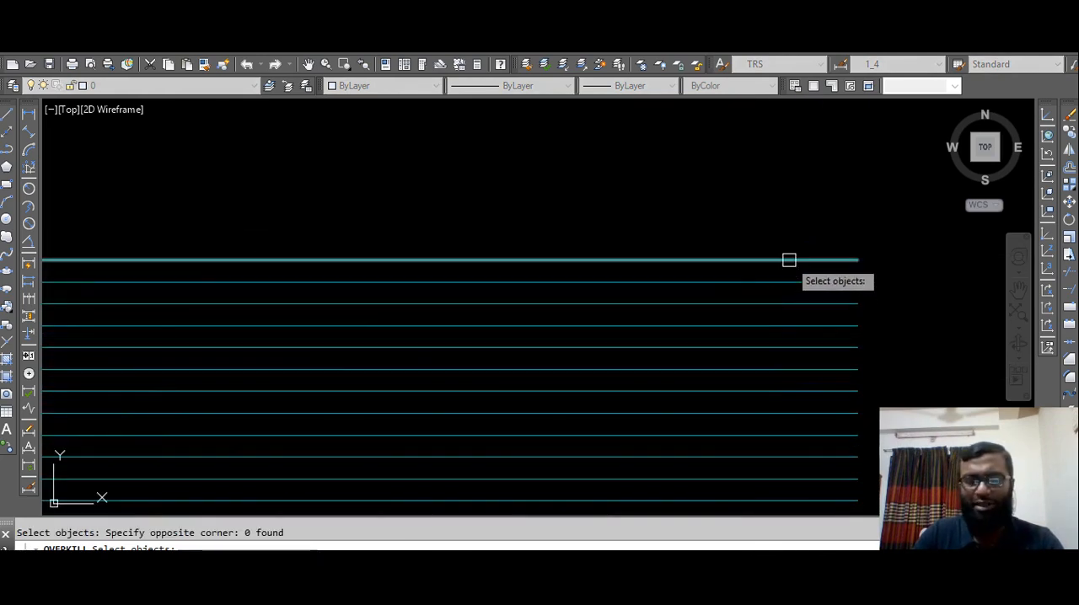
scroll(789, 260, down, 10)
click(831, 222)
click(698, 400)
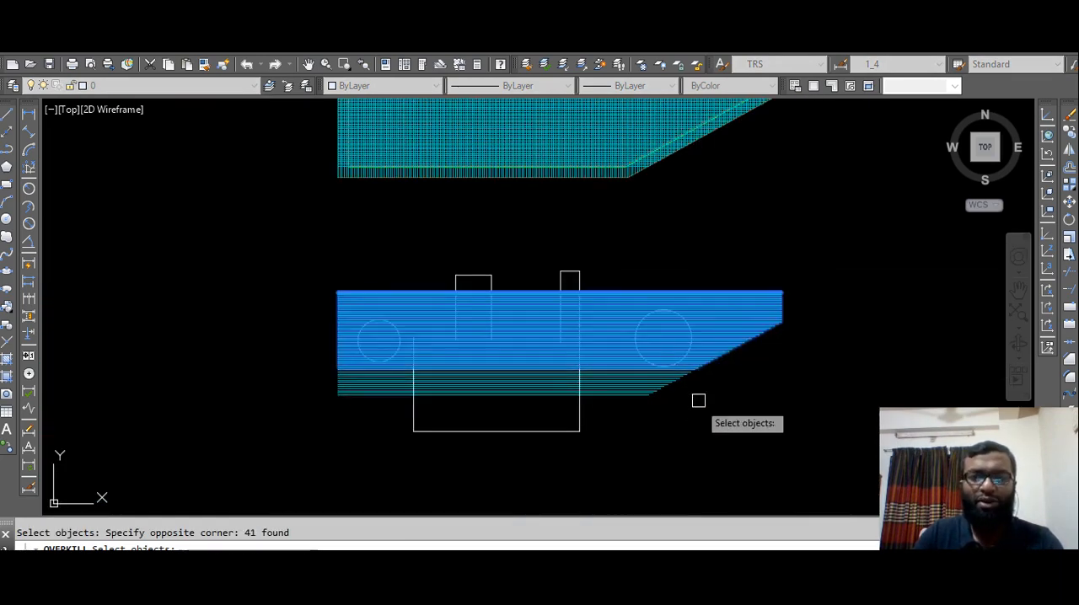
key(Return)
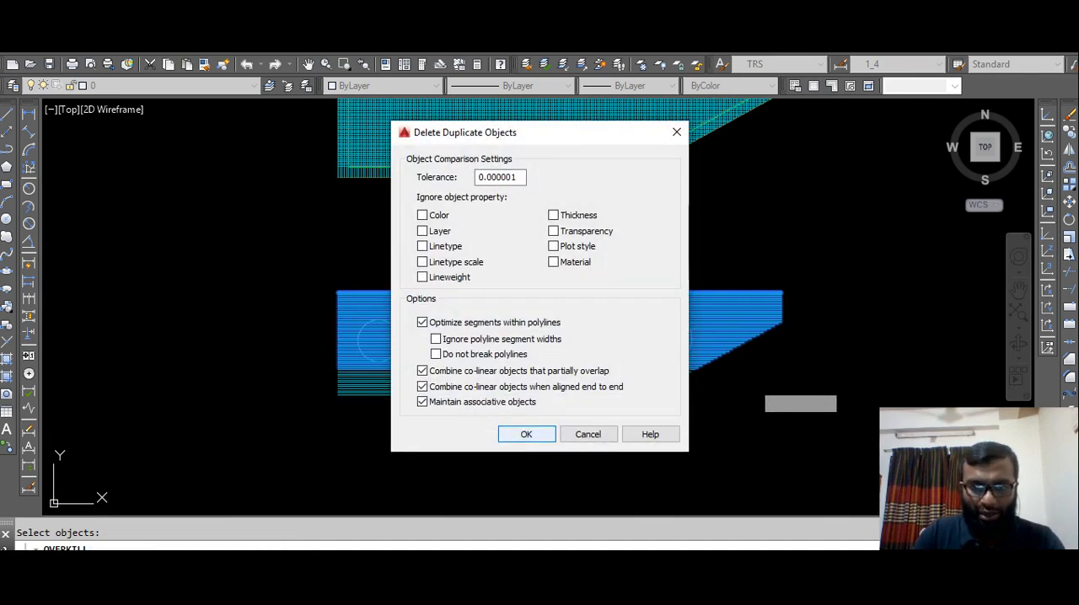
click(526, 434)
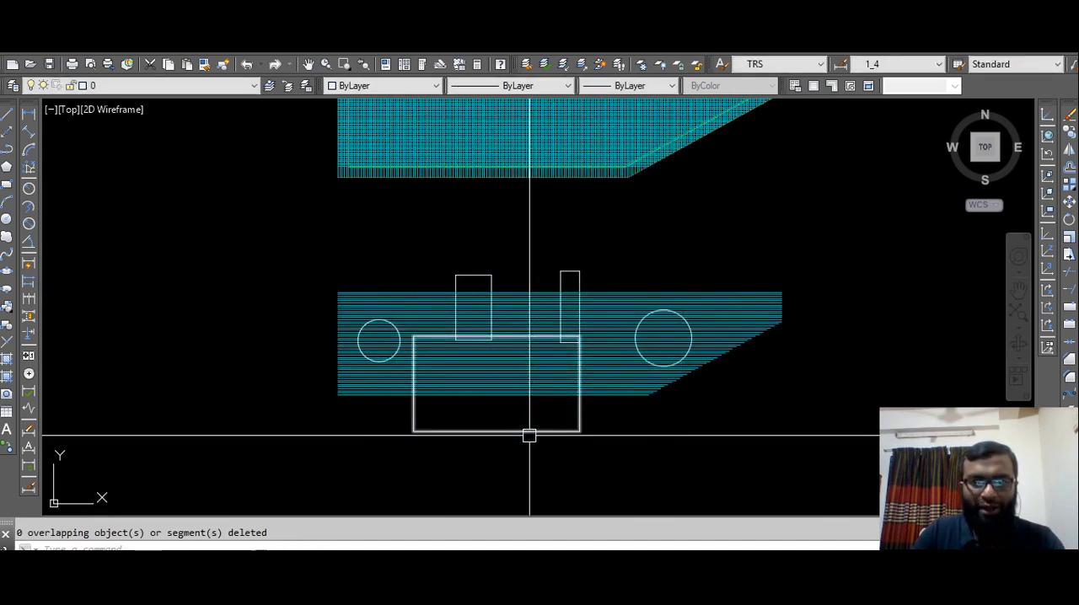
Erase the uppermost rod to check whether a duplicate lies beneath it.
scroll(762, 293, up, 10)
click(764, 315)
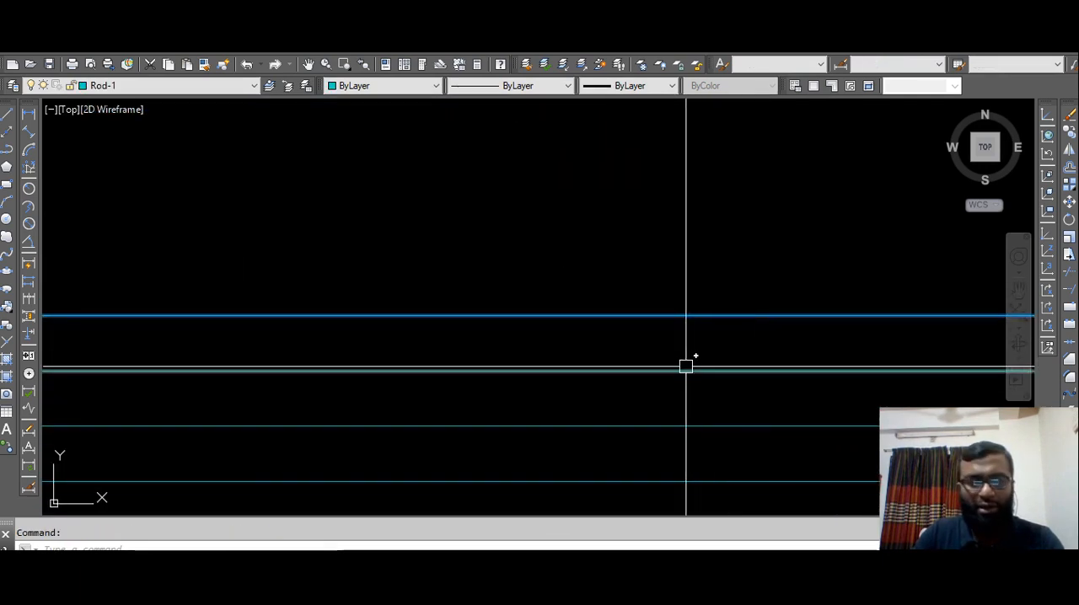
key(Delete)
scroll(646, 362, down, 5)
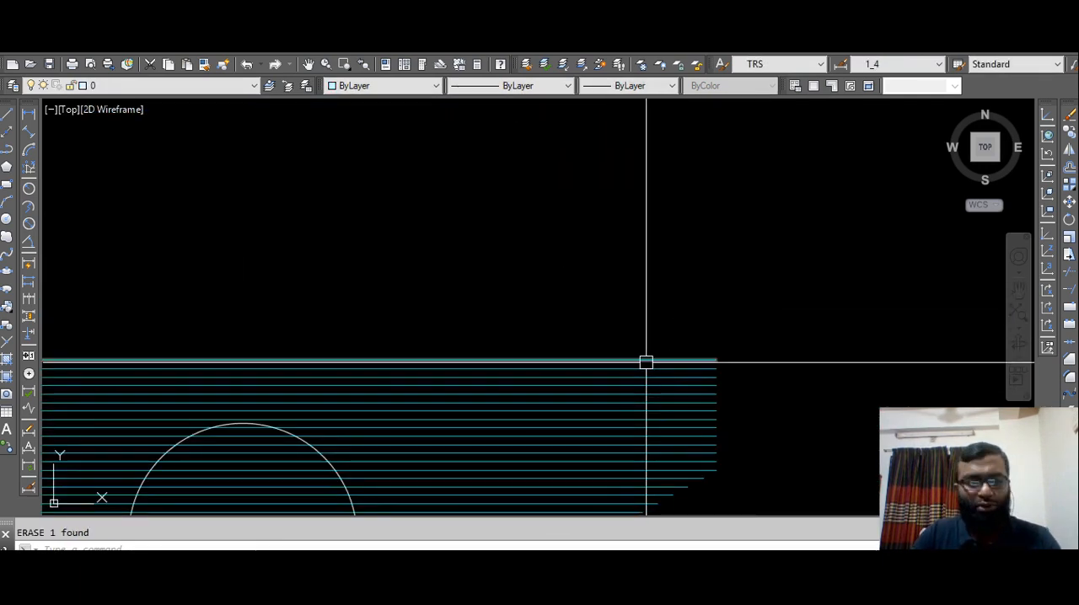
Undo the rod erasure and the OVERKILL cleanup, leaving nothing selected.
key(ctrl+z)
key(ctrl+z)
key(ctrl+z)
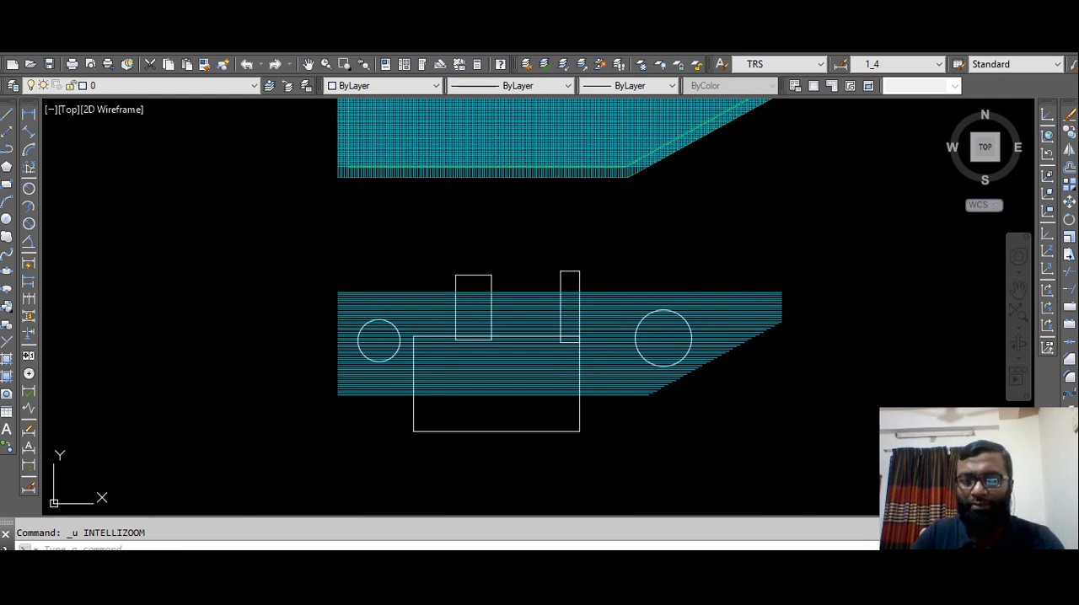
key(ctrl+z)
key(Escape)
click(751, 269)
key(Escape)
Erase the overlapping rods stacked at the uppermost position of the horizontal rod set one at a time until that position is empty.
scroll(774, 291, up, 6)
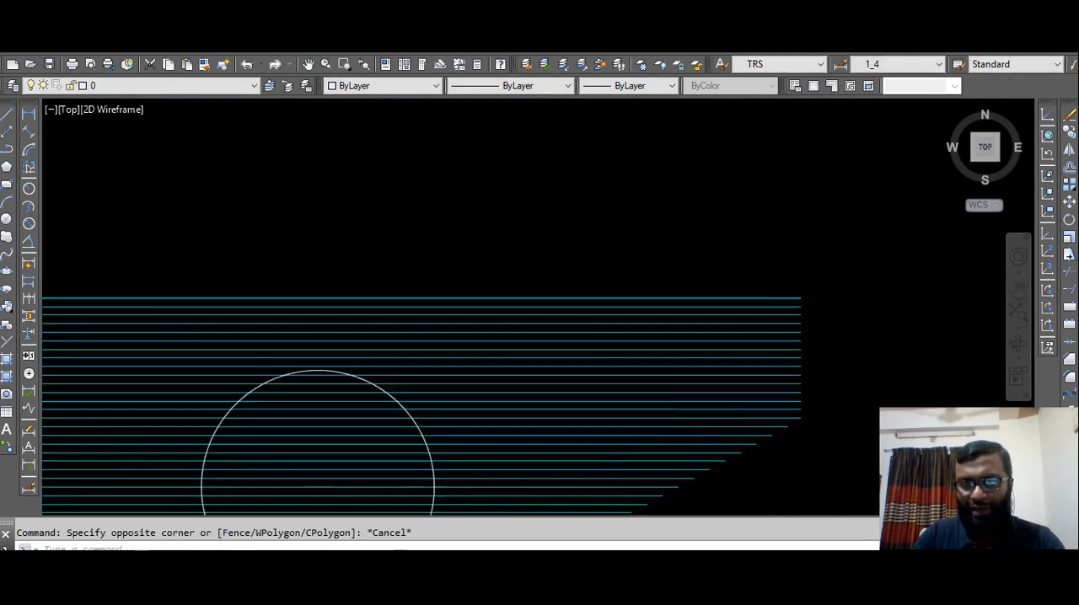
scroll(763, 291, up, 2)
click(771, 301)
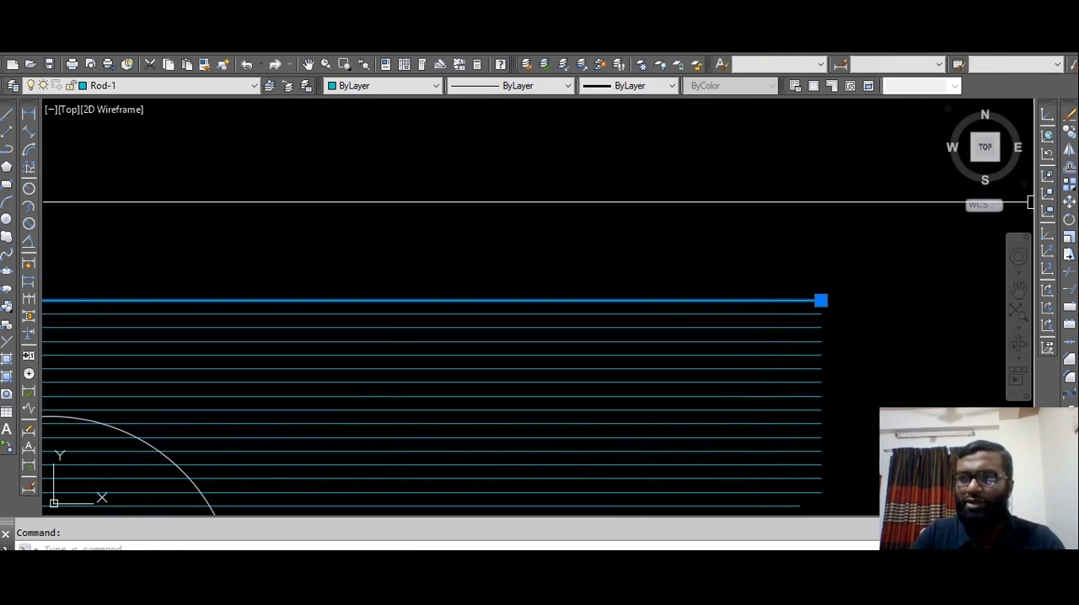
key(Delete)
click(802, 298)
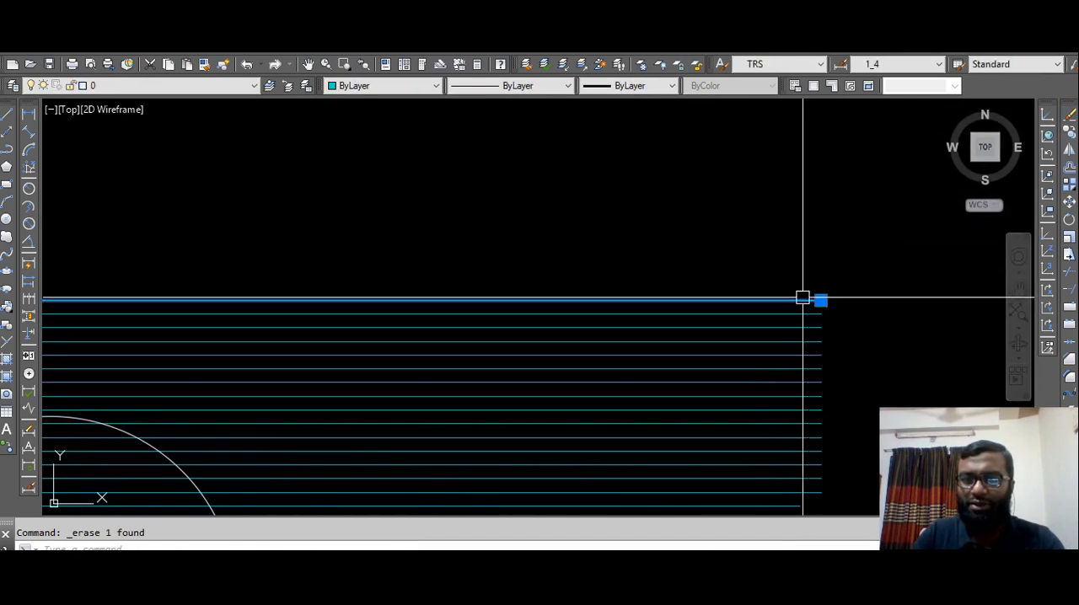
key(Delete)
click(802, 297)
key(Delete)
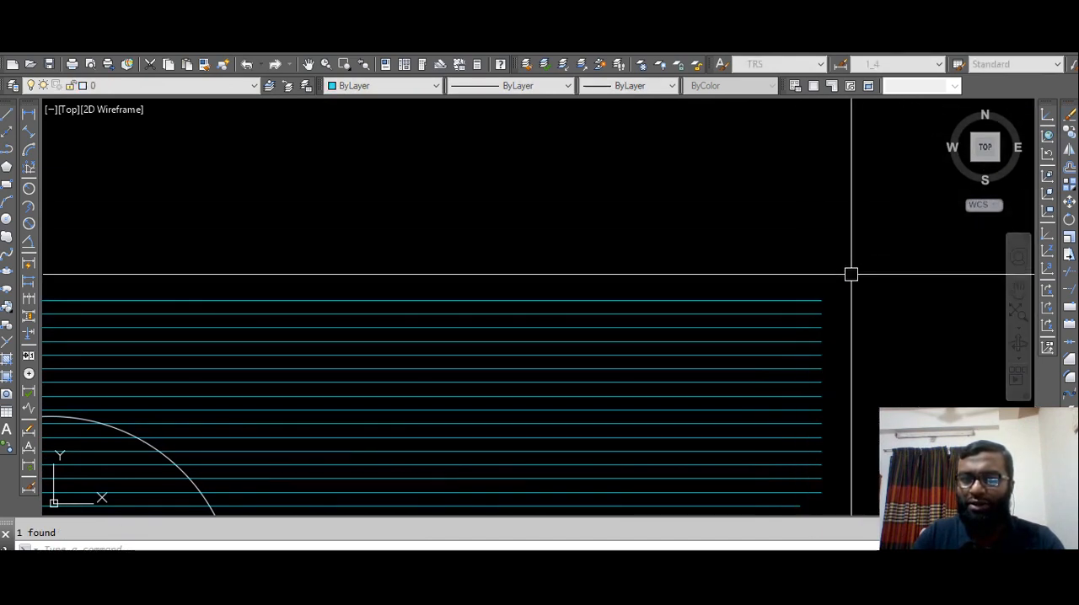
click(800, 298)
key(Delete)
click(803, 300)
key(Delete)
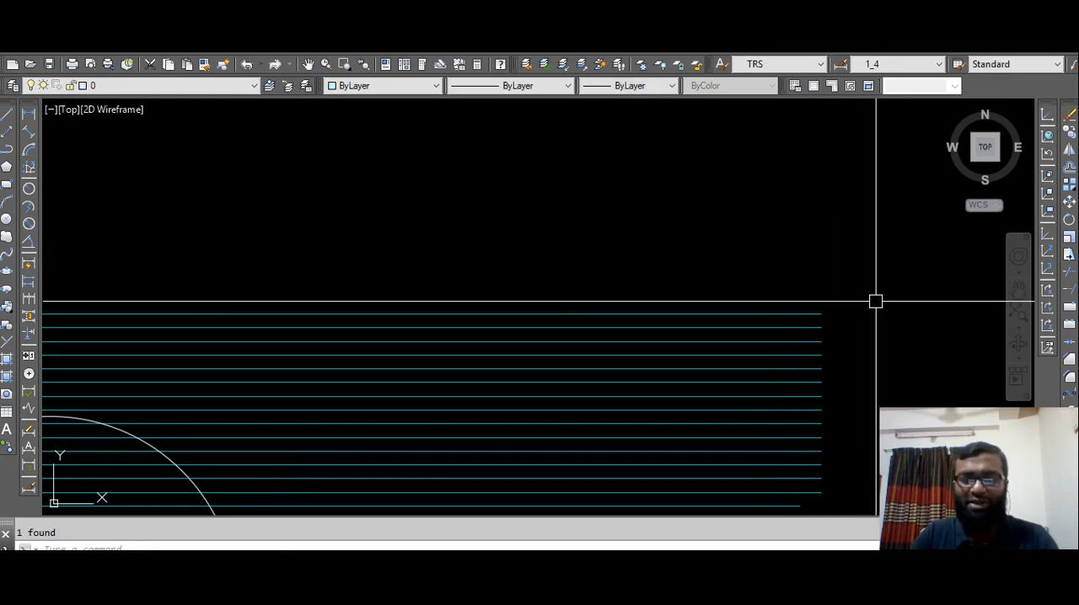
Undo the erasures of the uppermost rods.
key(ctrl+z)
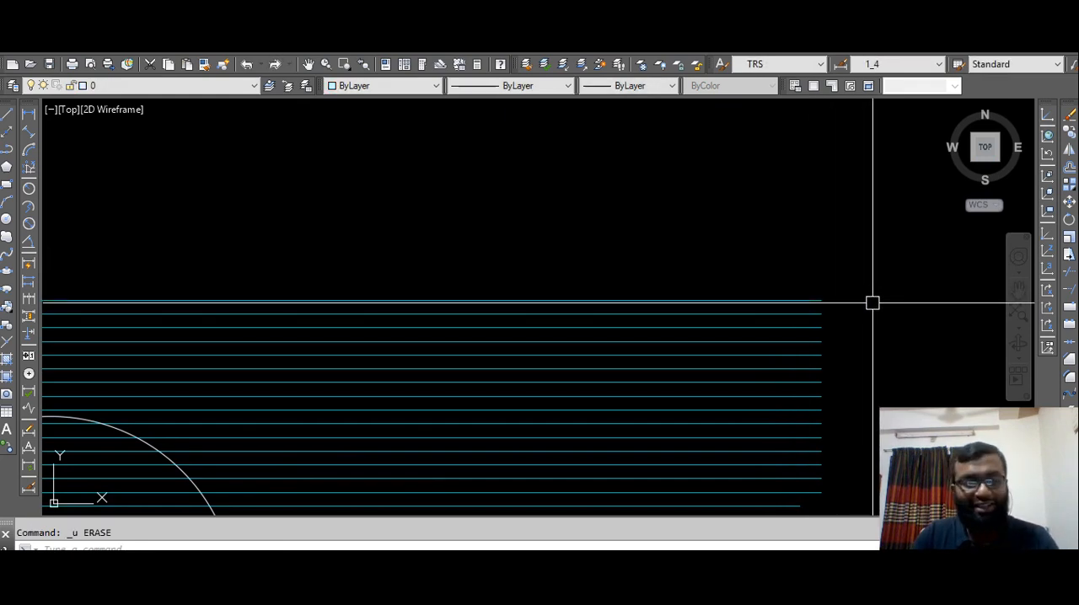
key(ctrl+z)
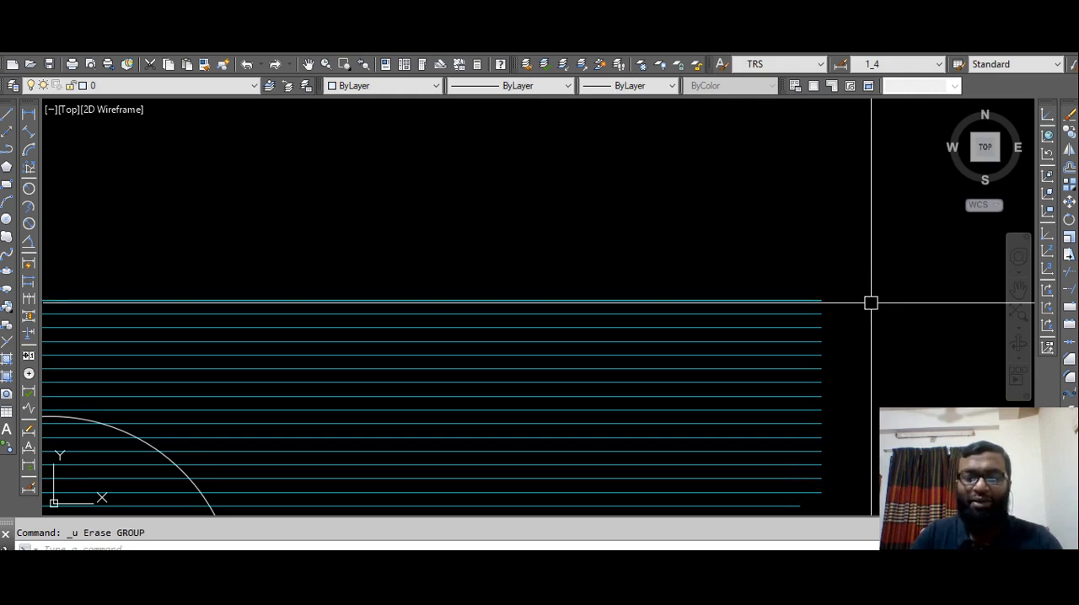
In the column layout plan, copy the C-1 (42" Ø) label beside column C-2 exactly onto itself to create an overlapping duplicate.
scroll(871, 301, down, 10)
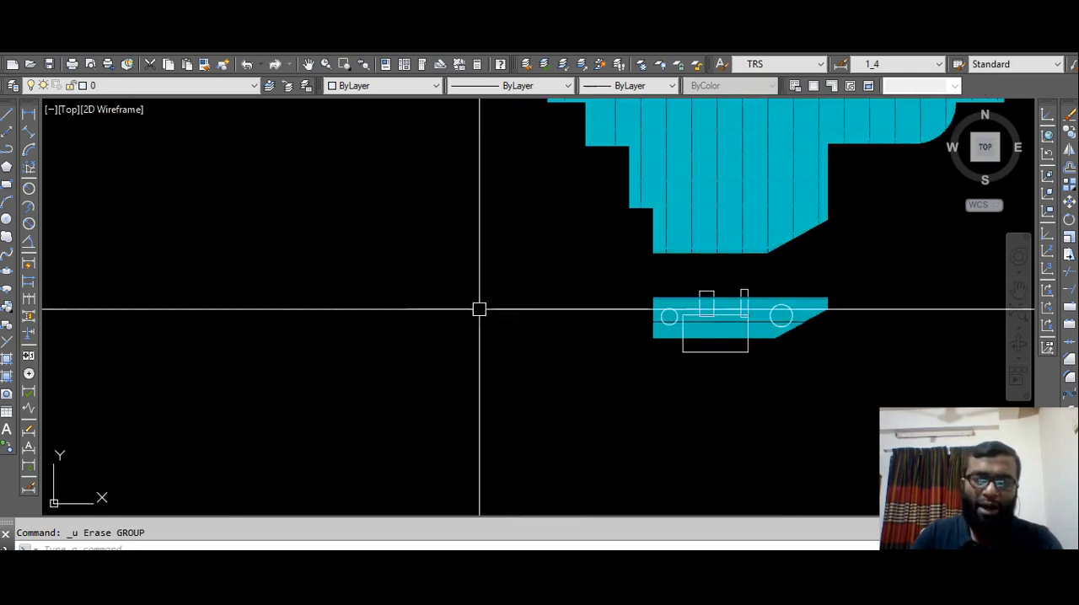
mouse_move(437, 312)
middle_down()
mouse_move(484, 282)
mouse_move(616, 305)
middle_up()
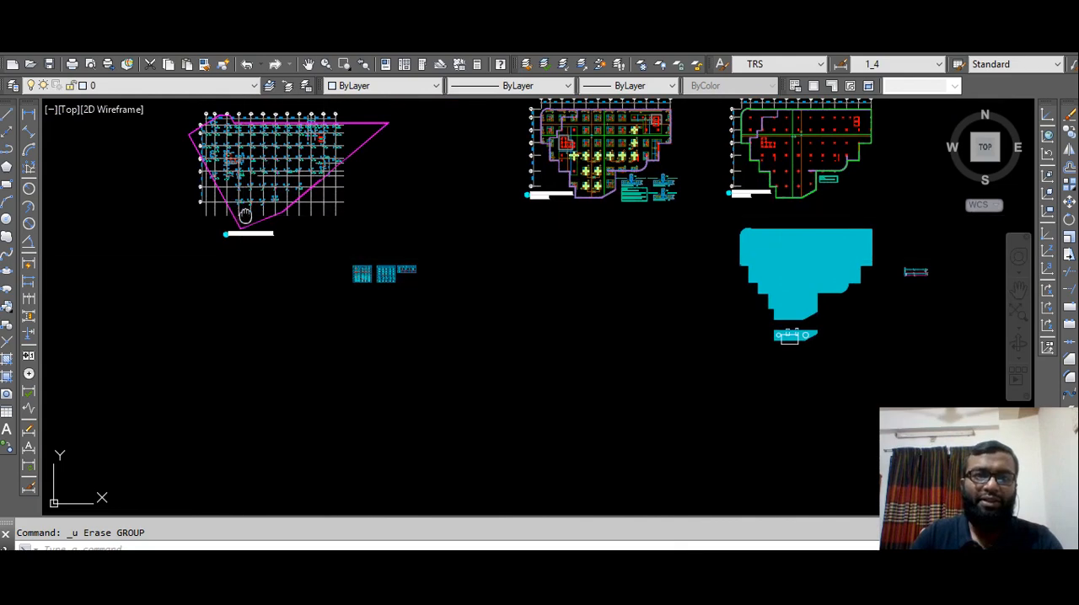
middle_drag(241, 233, 511, 287)
scroll(512, 287, up, 10)
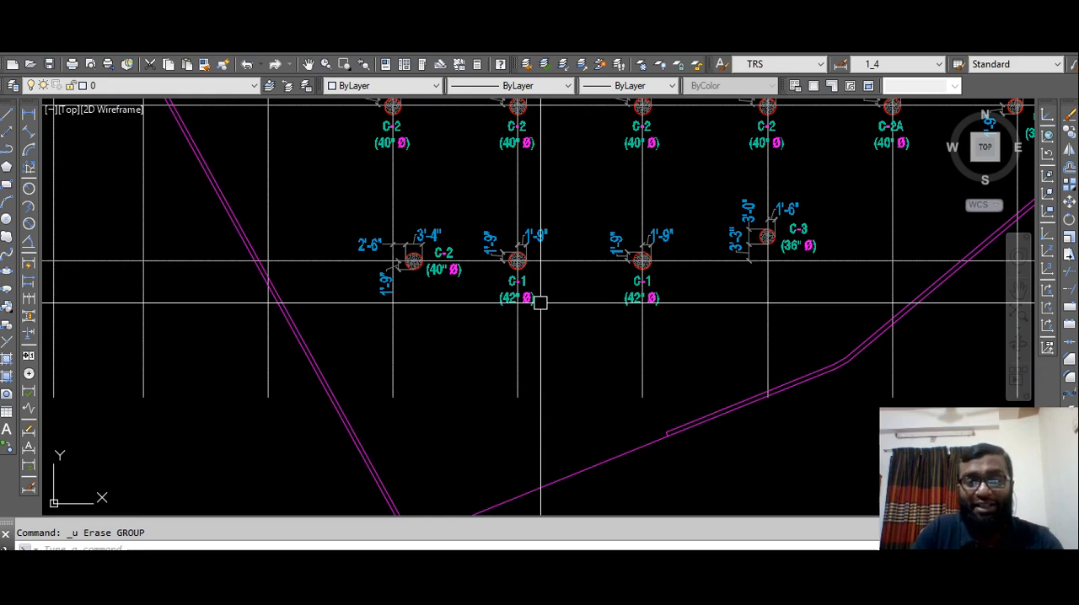
scroll(537, 317, up, 4)
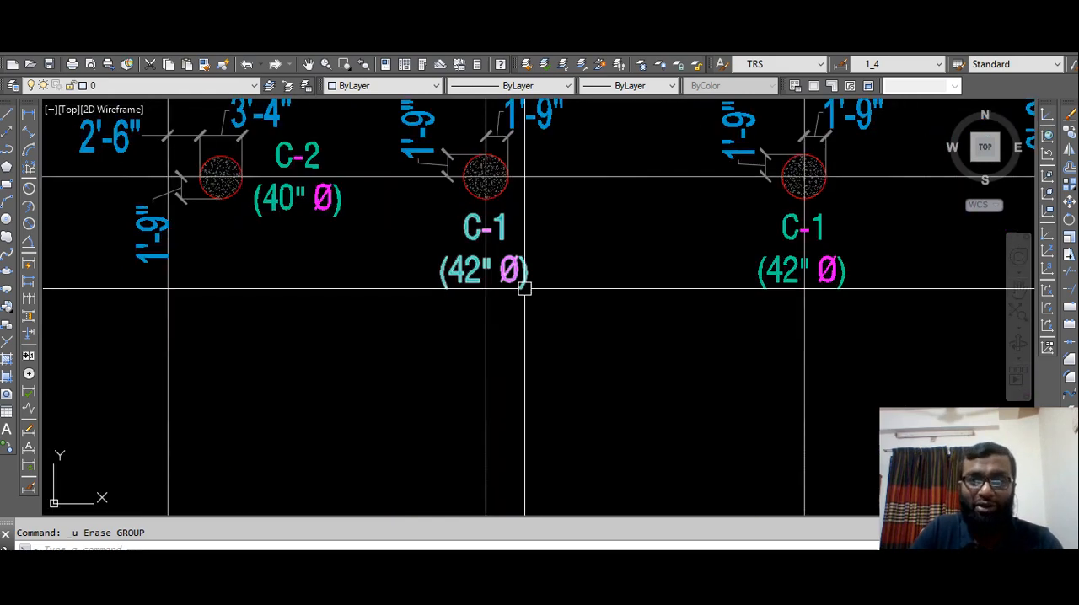
middle_drag(528, 289, 559, 339)
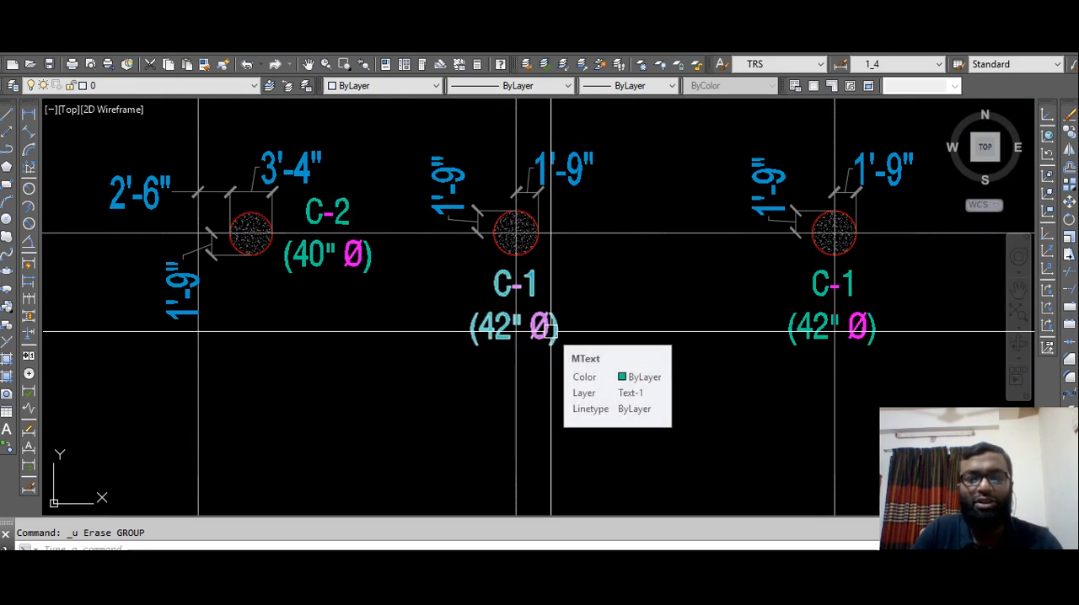
click(564, 340)
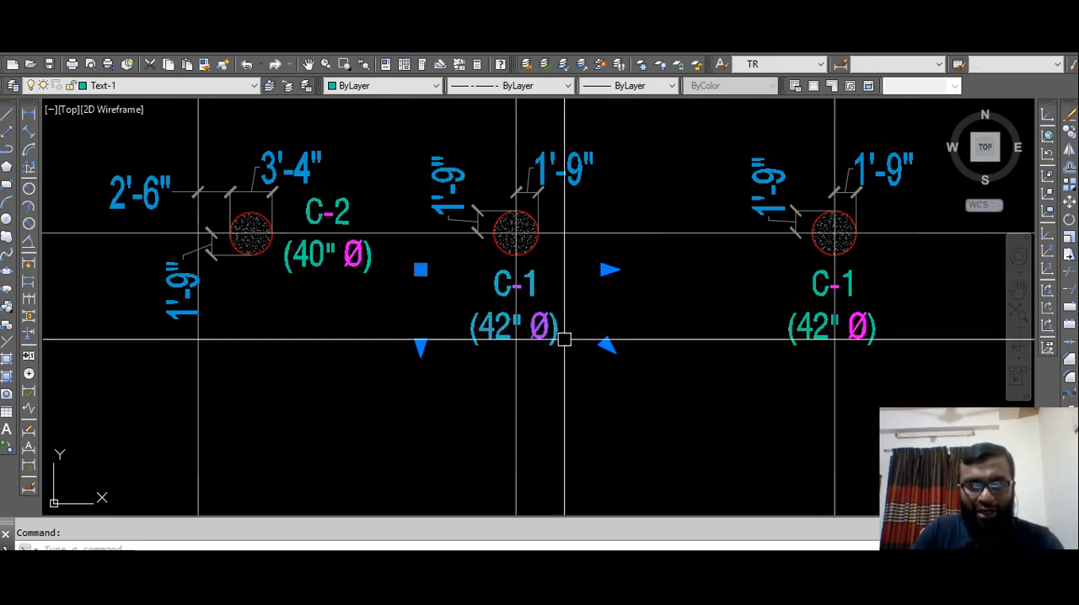
text(co)
key(Return)
click(516, 230)
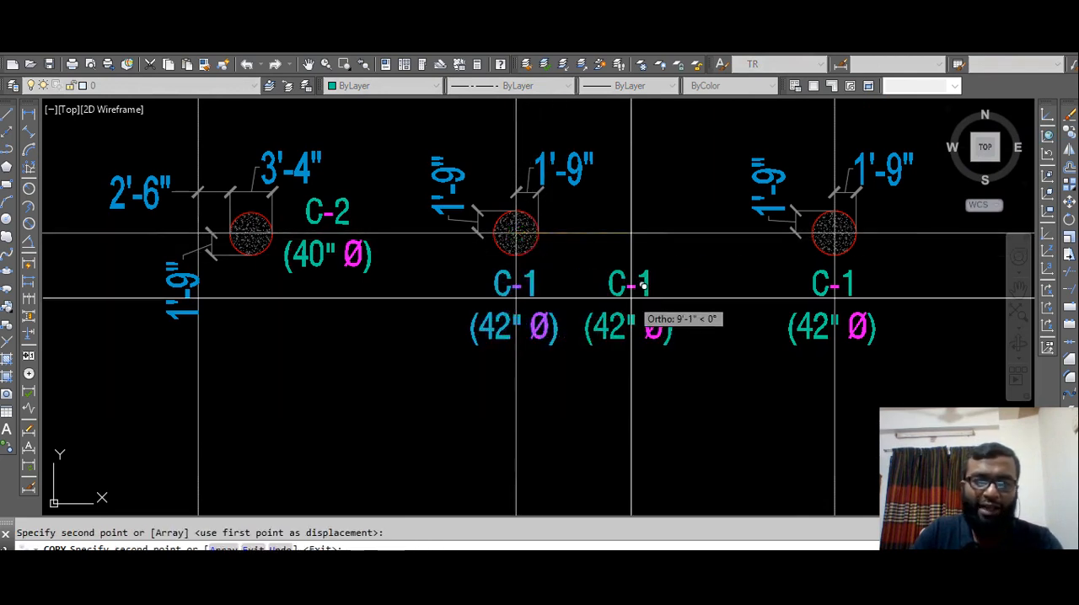
key(Escape)
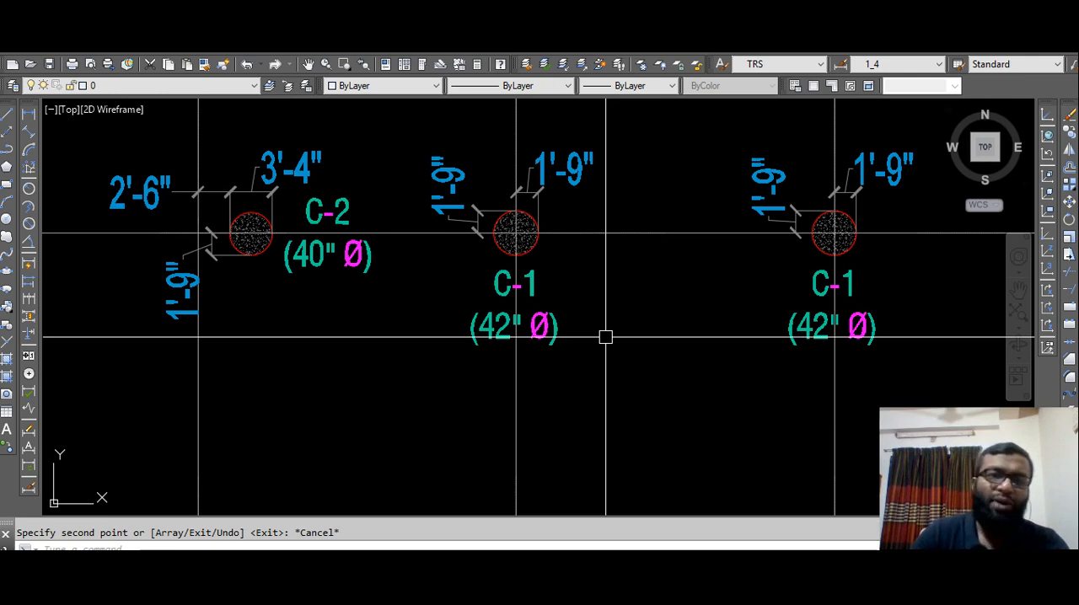
Erase one of the stacked C-1 labels to check for the duplicate beneath it, and undo the erasure.
click(544, 336)
key(Delete)
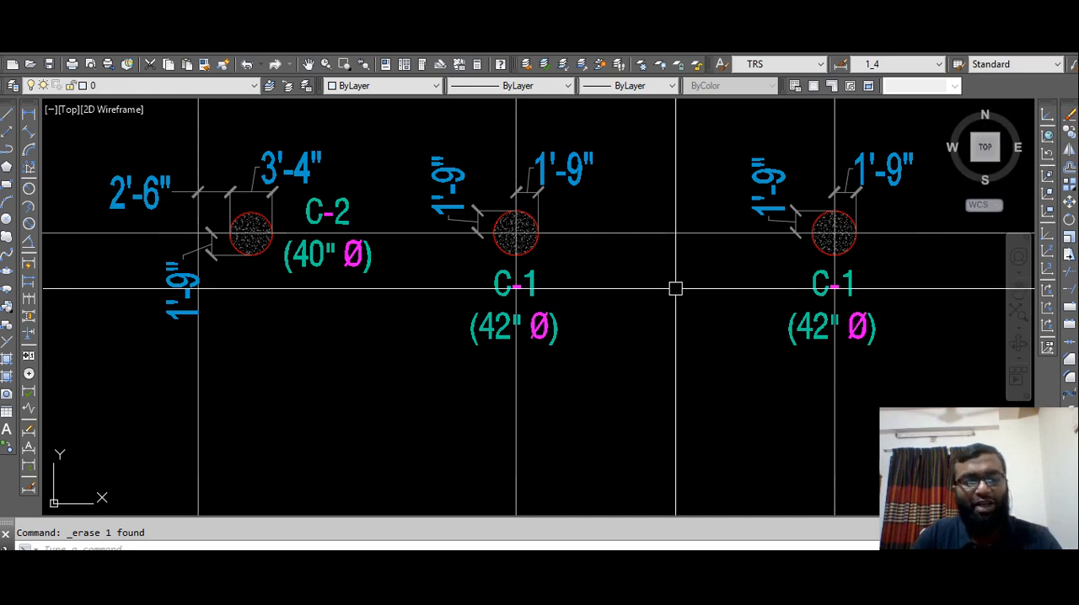
key(ctrl+z)
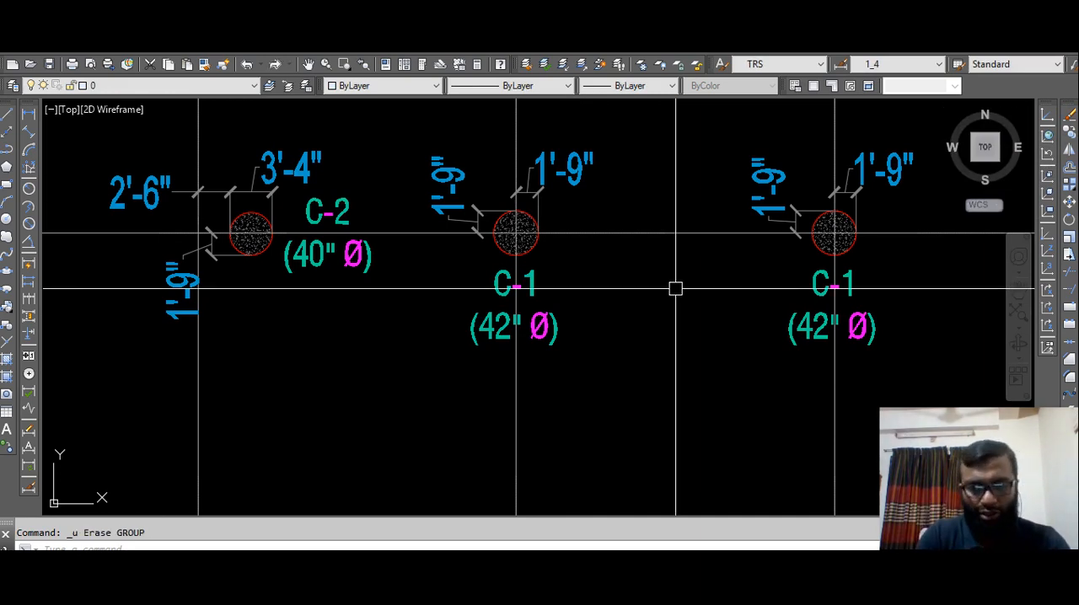
Run OVERKILL on the two stacked C-1 (42" Ø) labels with the default options.
text(OVERKILL)
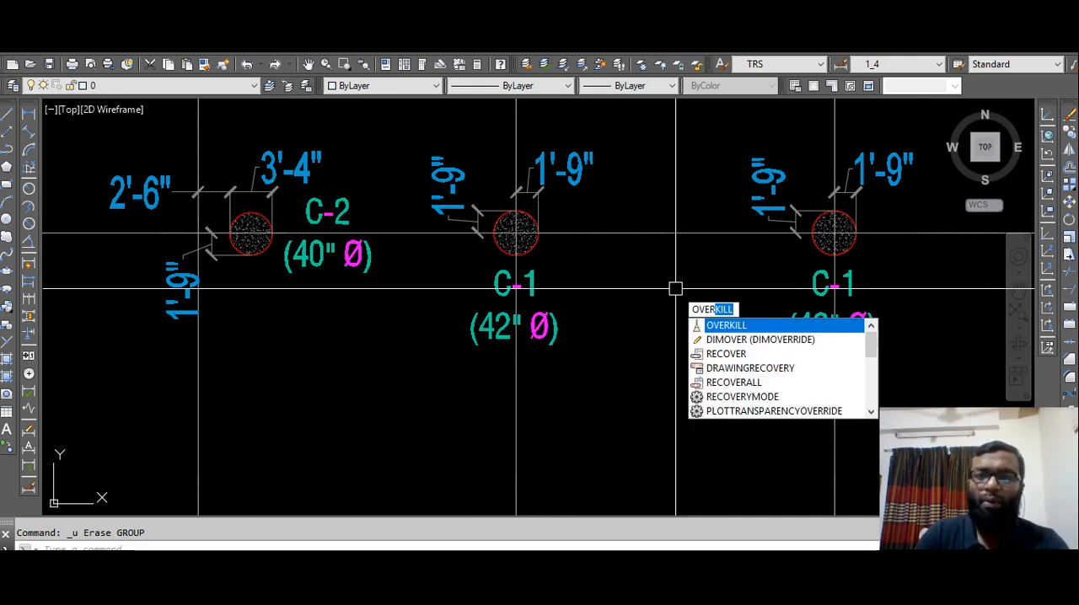
key(Down)
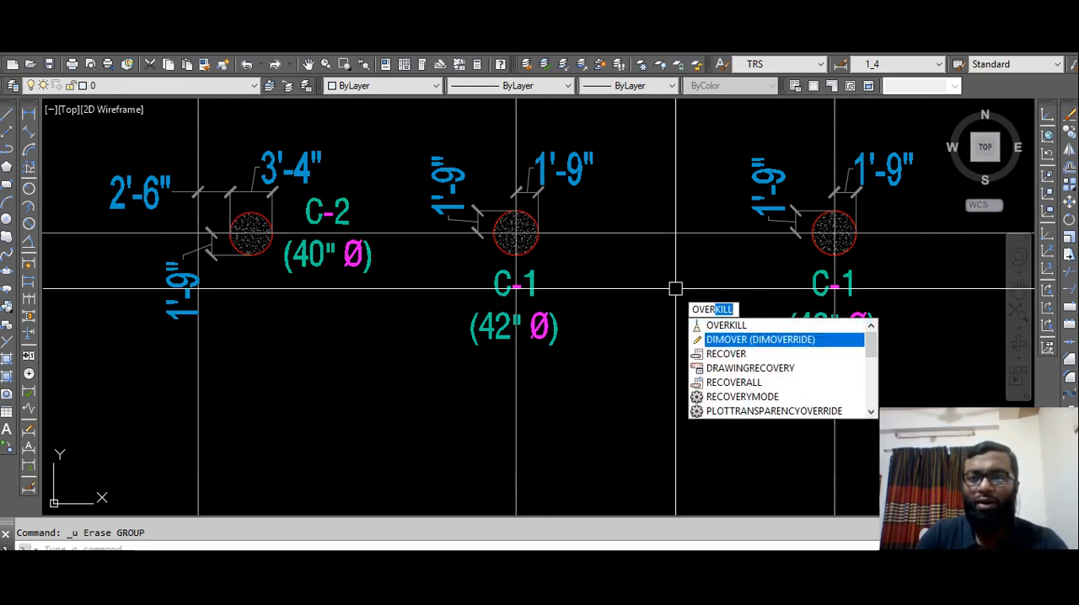
key(Up)
key(Return)
click(599, 326)
click(546, 331)
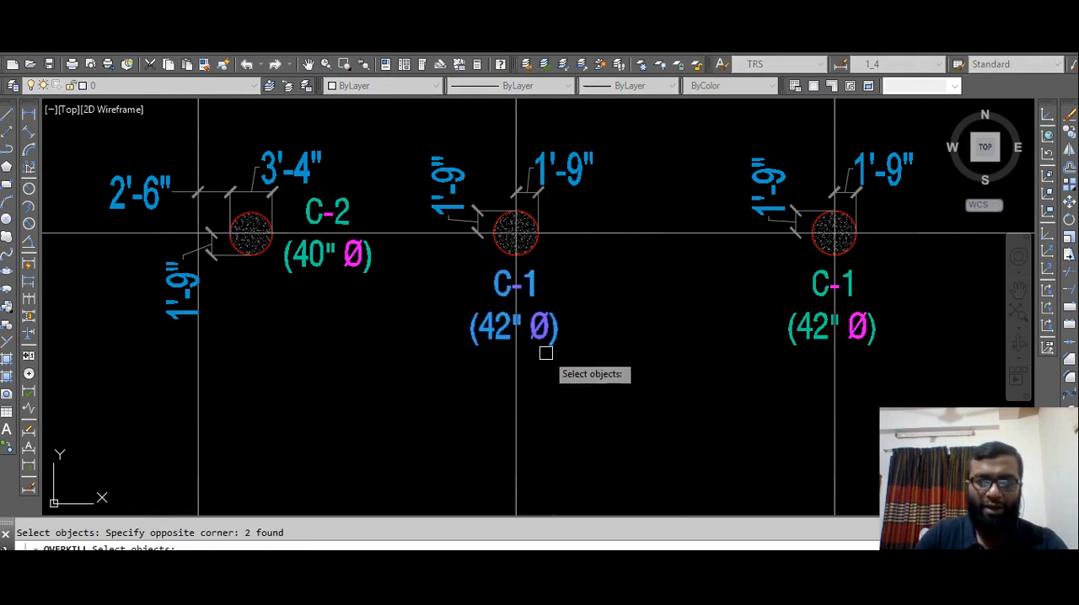
key(Return)
key(Return)
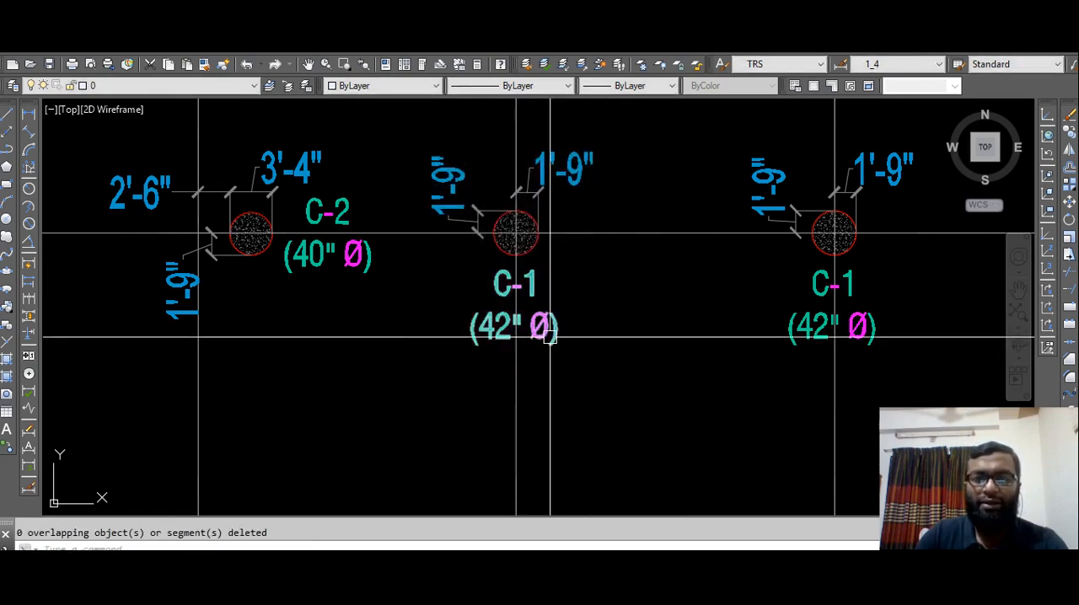
Erase the cleaned-up C-1 label to check that no duplicate lies beneath it, and undo the erasure.
click(514, 284)
key(Delete)
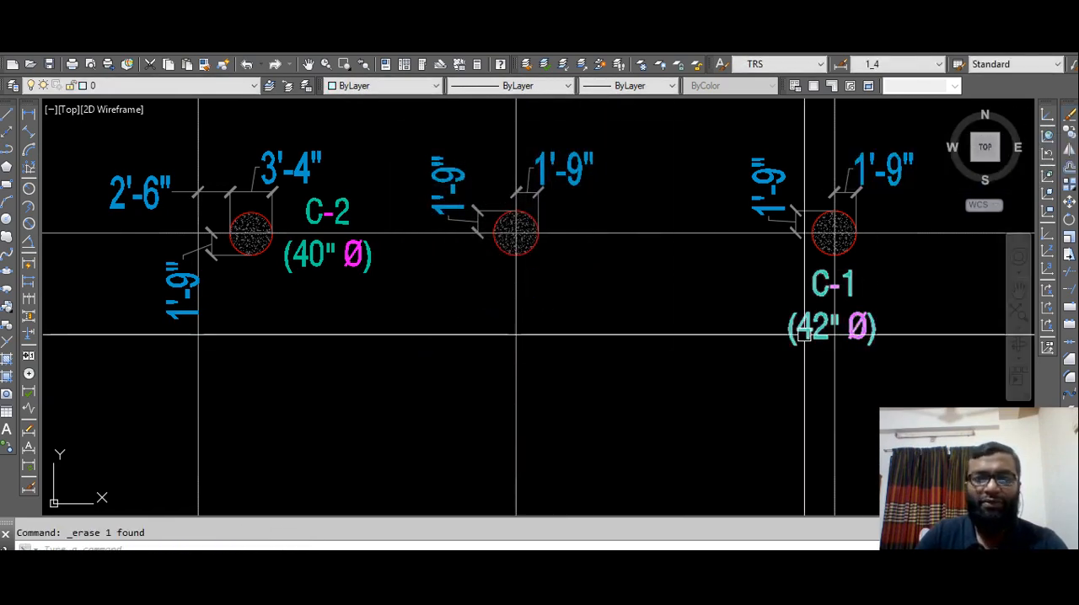
key(ctrl+z)
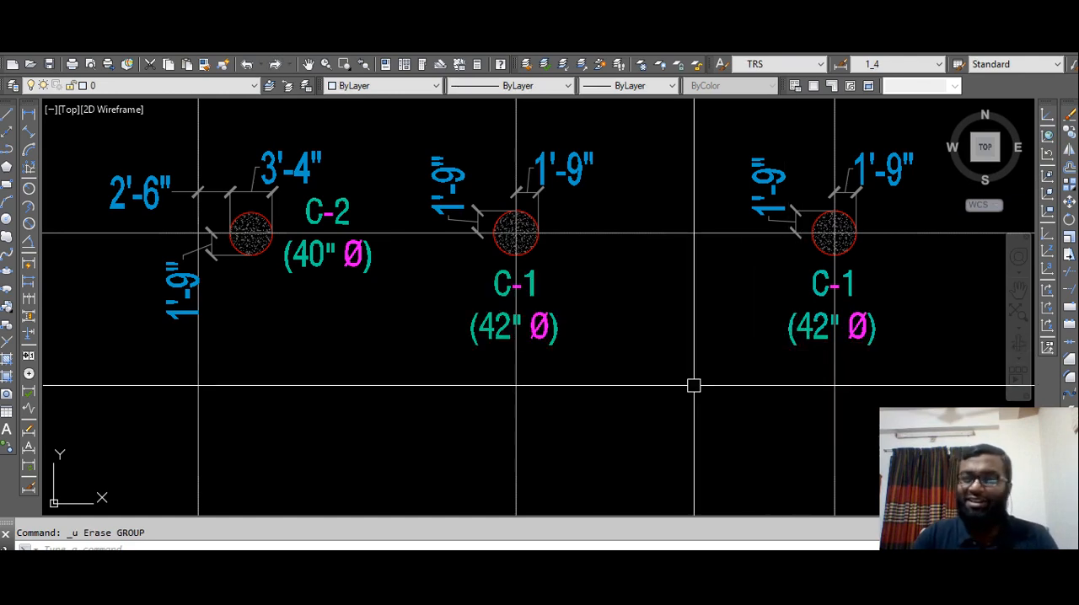